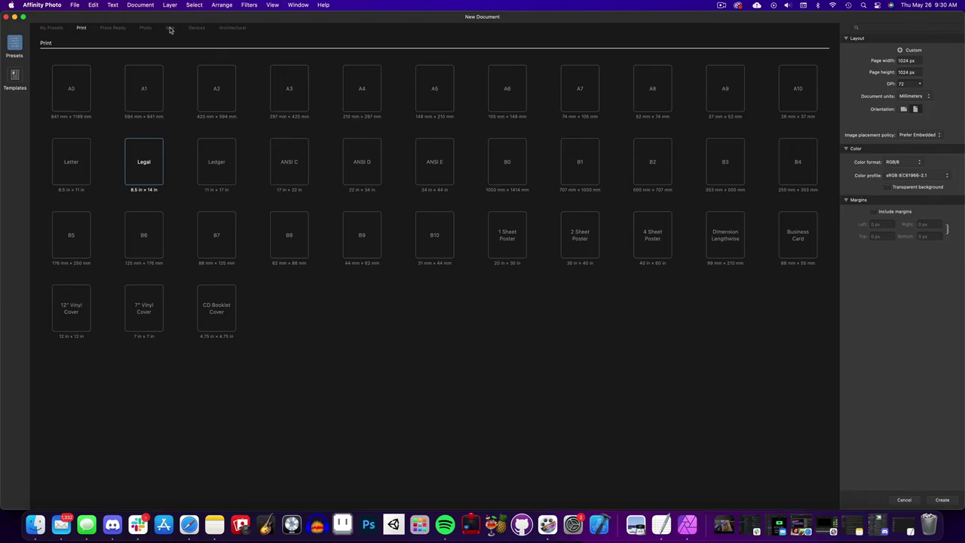
Step: Create a new document from the Web preset Social Media Square Post, 1080 x 1080
click(170, 28)
click(191, 235)
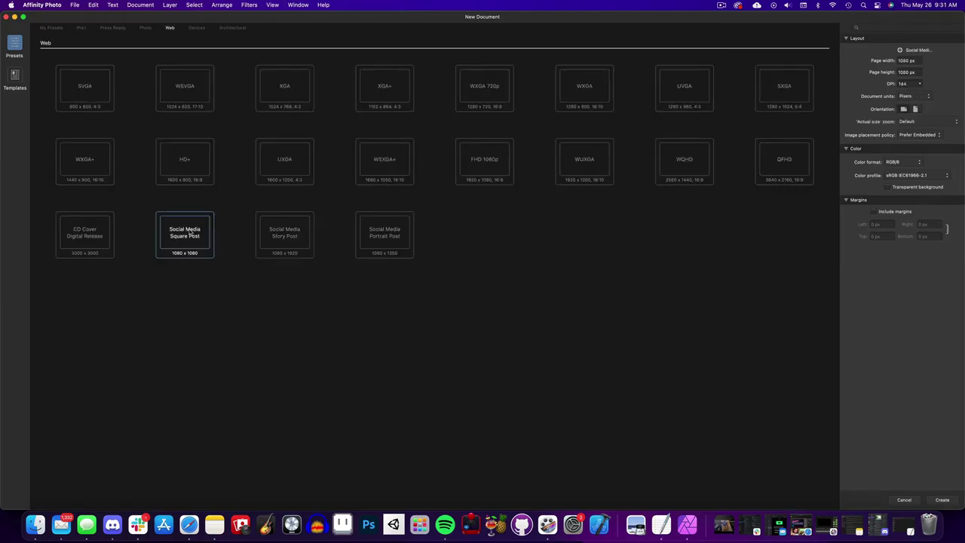
double_click(191, 235)
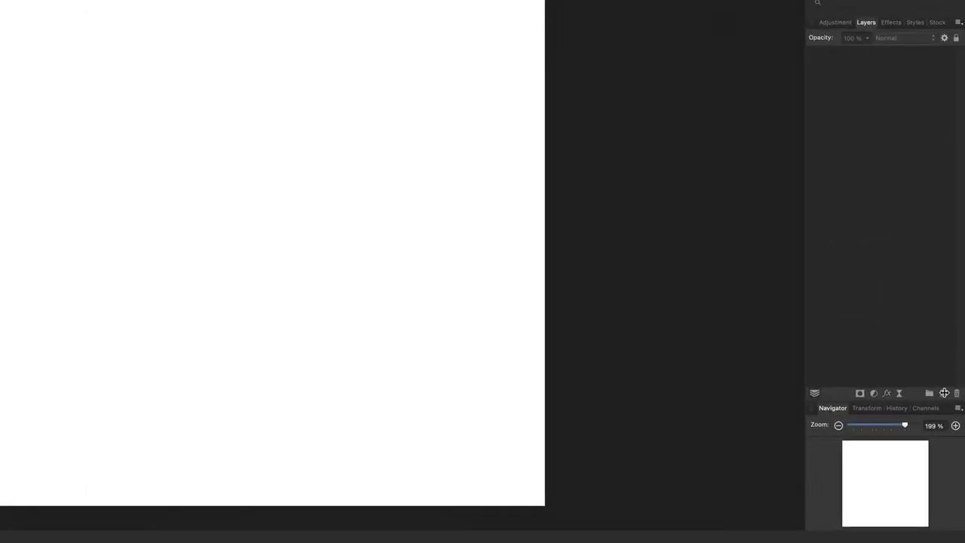
Step: Add a pixel layer and fill it with a radial gradient running diagonally from the upper left to the lower right of the canvas
click(944, 393)
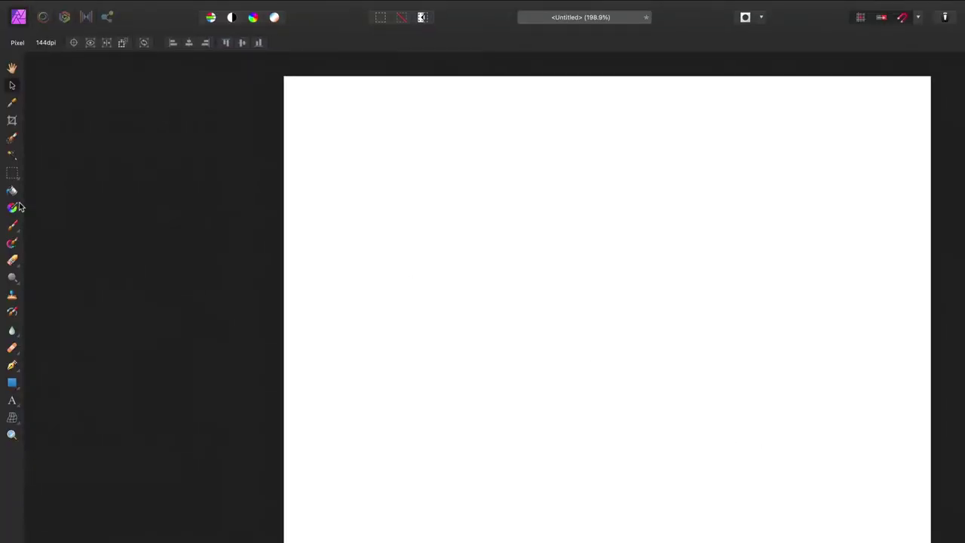
click(17, 205)
drag(422, 205, 786, 542)
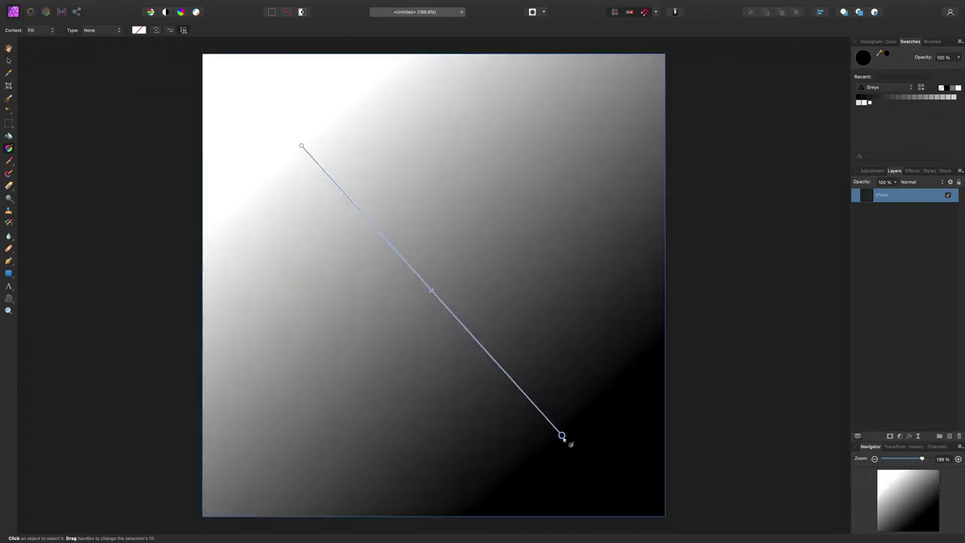
click(105, 30)
click(98, 46)
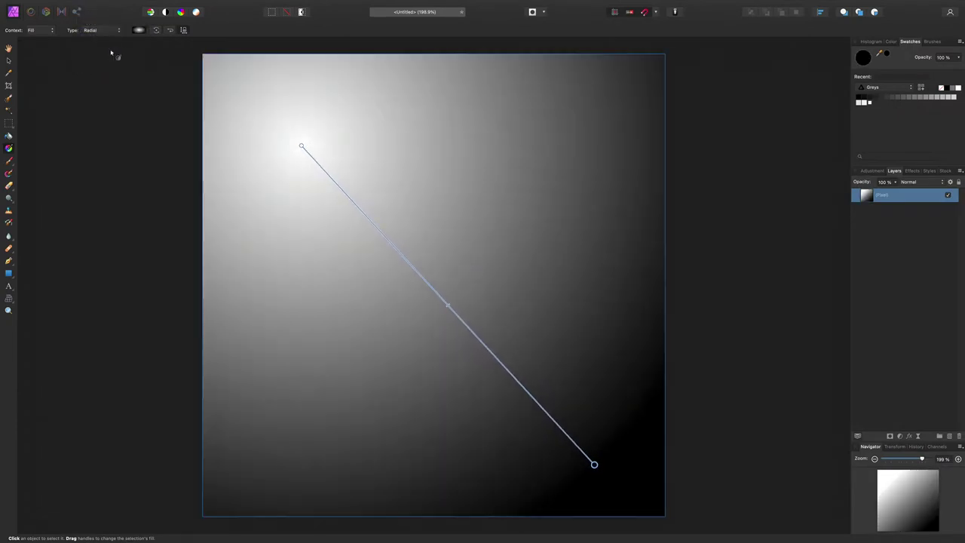
Step: Set the color of the radial gradient's first stop to a very dark purple
click(138, 31)
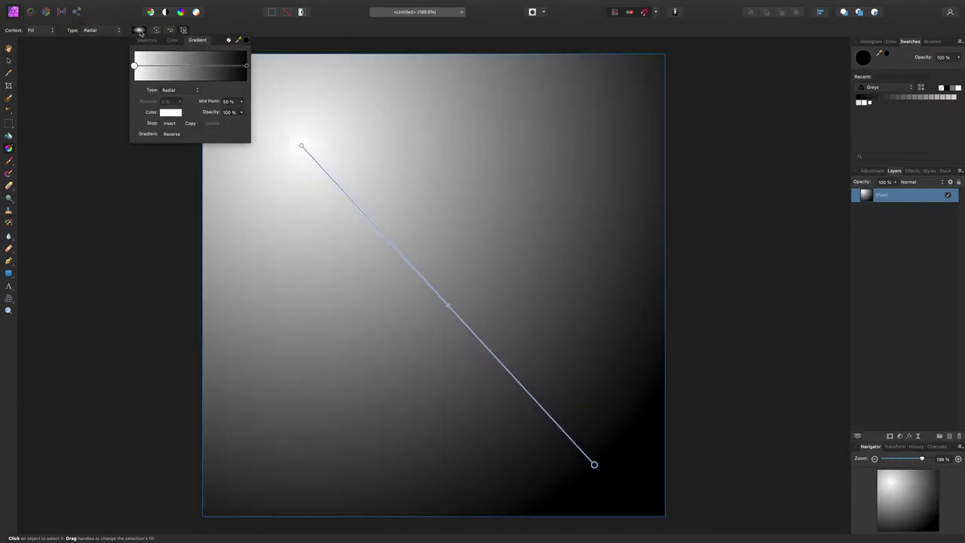
click(166, 114)
click(207, 148)
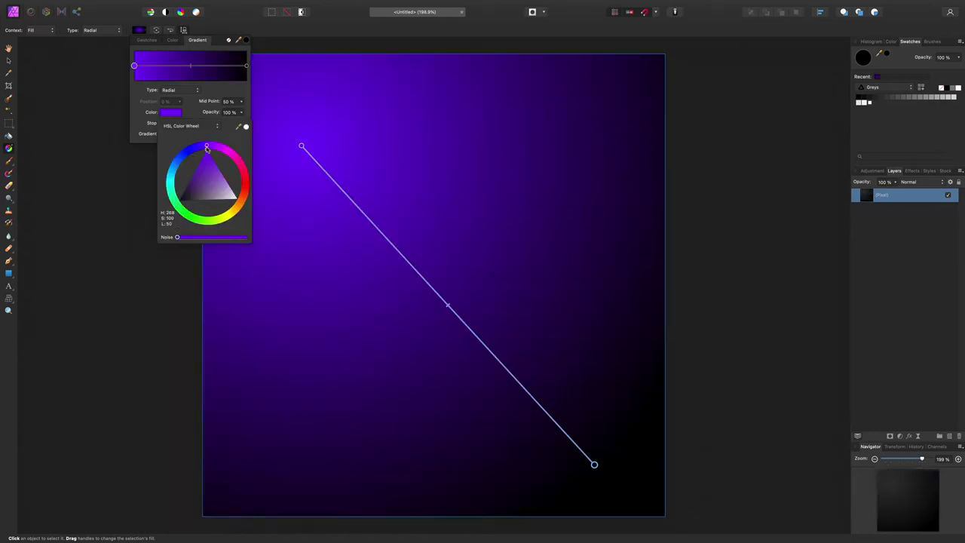
click(189, 193)
Step: Try adding a magenta stop at 50% and another stop at 78% to the background gradient, and delete both
click(170, 123)
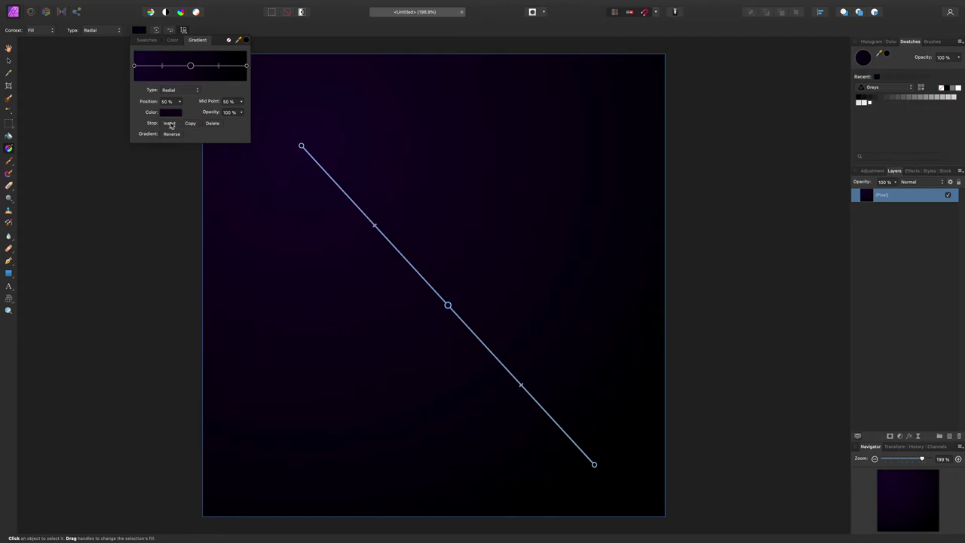
click(171, 112)
click(236, 162)
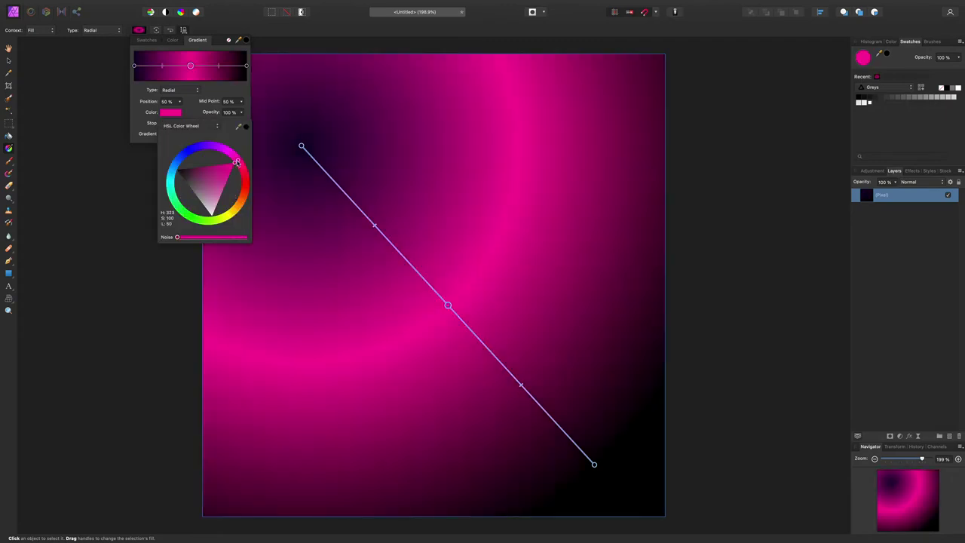
click(221, 60)
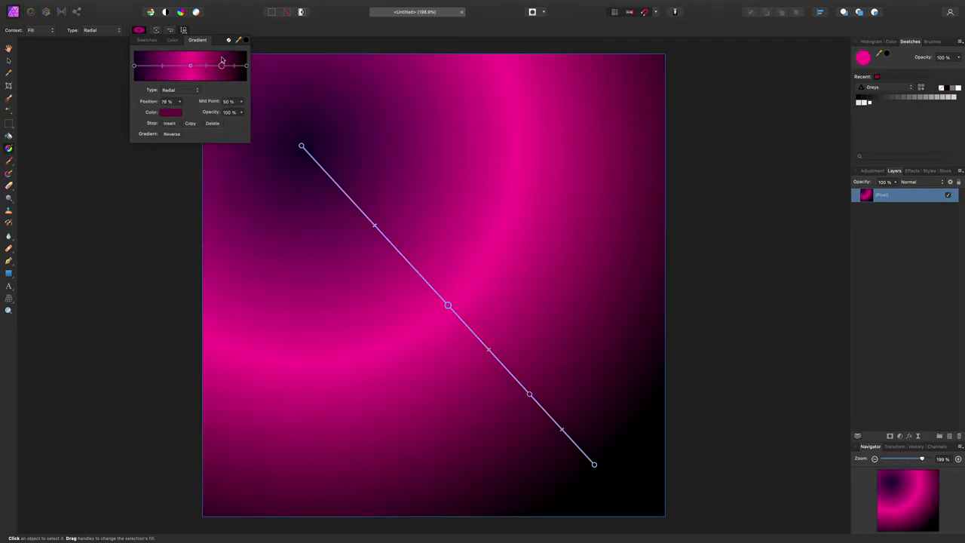
click(212, 124)
click(211, 124)
Step: Create the art text CHROME near the center of the canvas and select it
key(t)
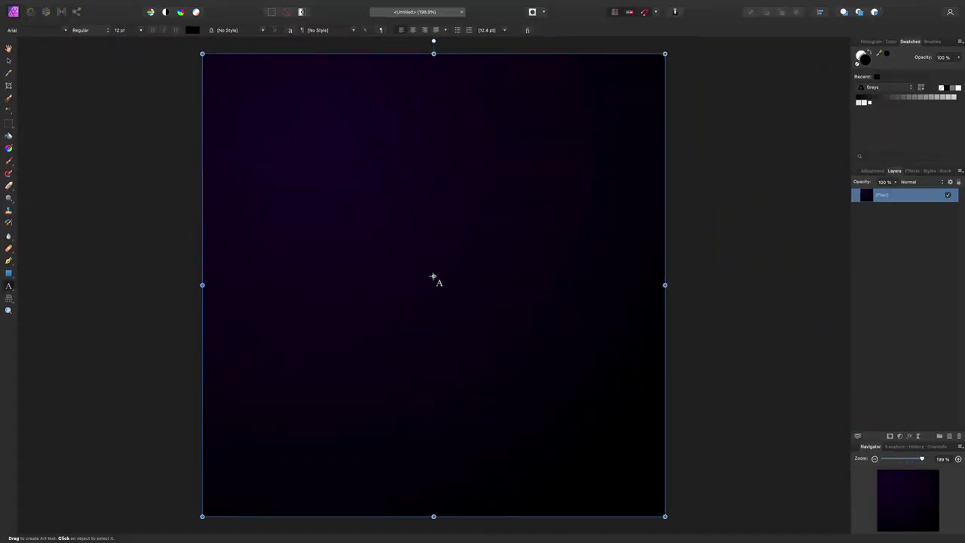
click(432, 277)
drag(434, 270, 478, 275)
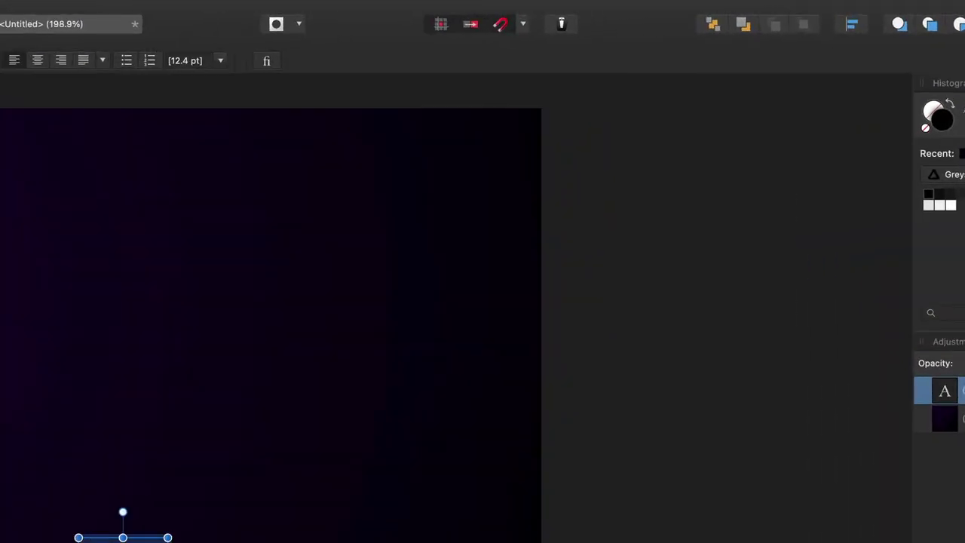
Step: Color the CHROME text white and enlarge it to span most of the canvas width
click(192, 30)
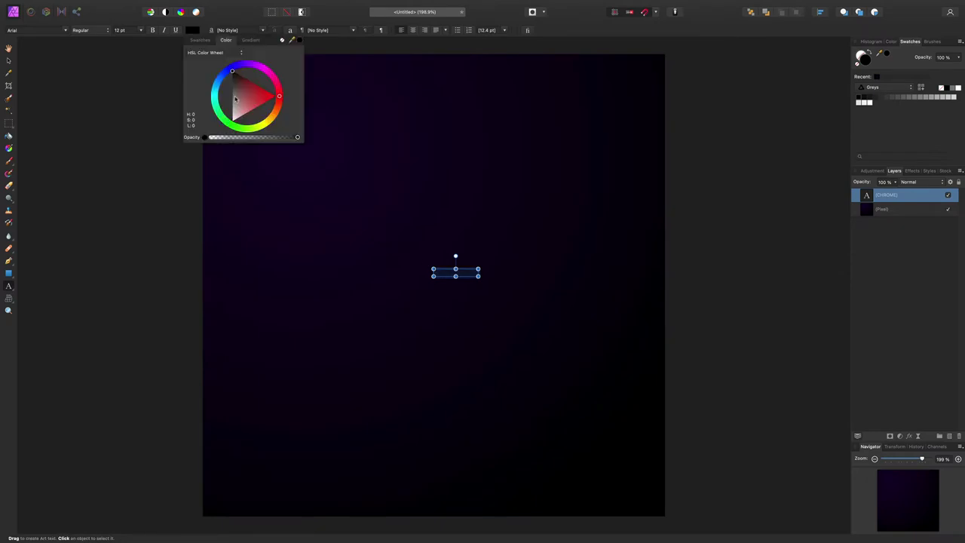
click(237, 97)
drag(238, 97, 215, 138)
drag(433, 276, 321, 334)
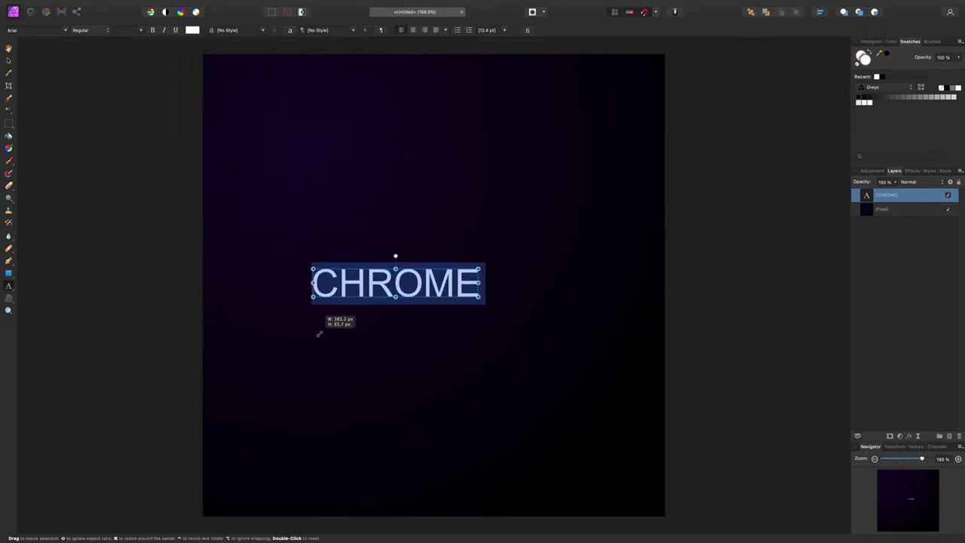
Step: Change the CHROME text's font to Arial Black and move the text to the center of the canvas
click(65, 30)
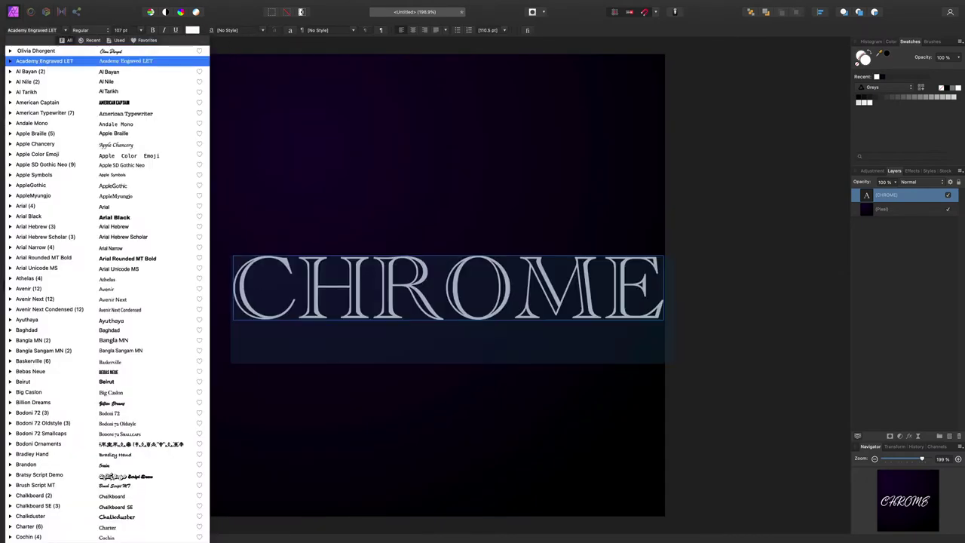
key(Down)
key(Down)
key(Down)
key(Down)
key(Down)
key(Down)
key(Down)
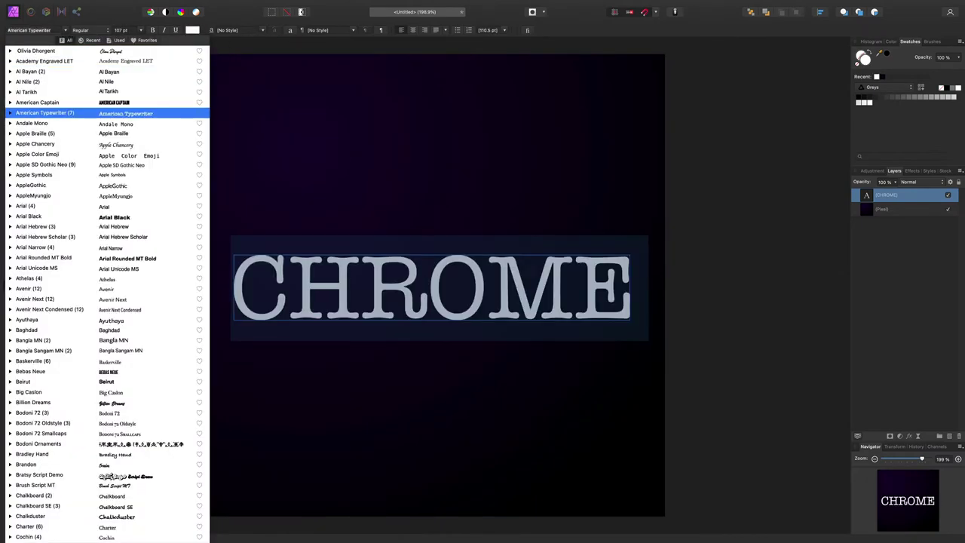
key(Down)
key(Down)
key(Down)
key(Down)
key(Down)
key(Down)
key(Down)
key(Down)
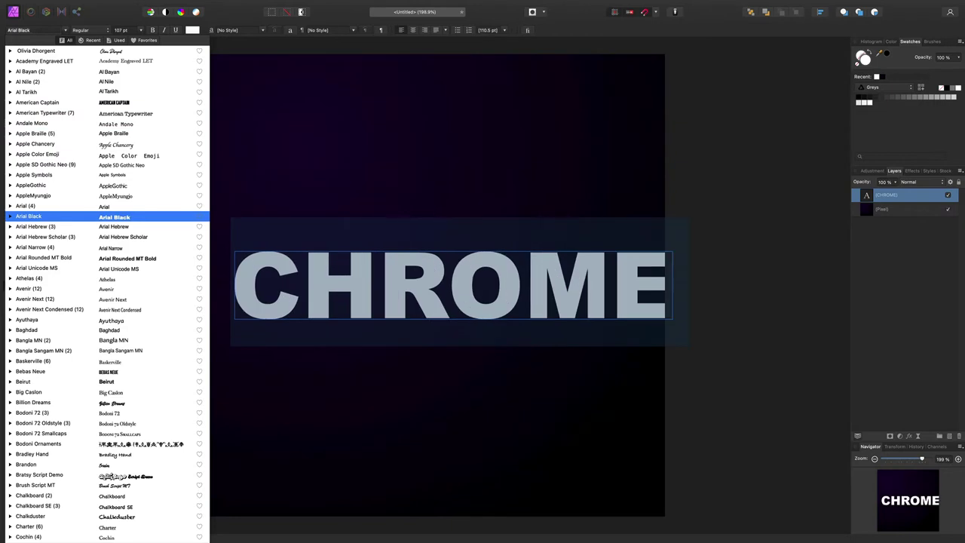
drag(360, 285, 360, 296)
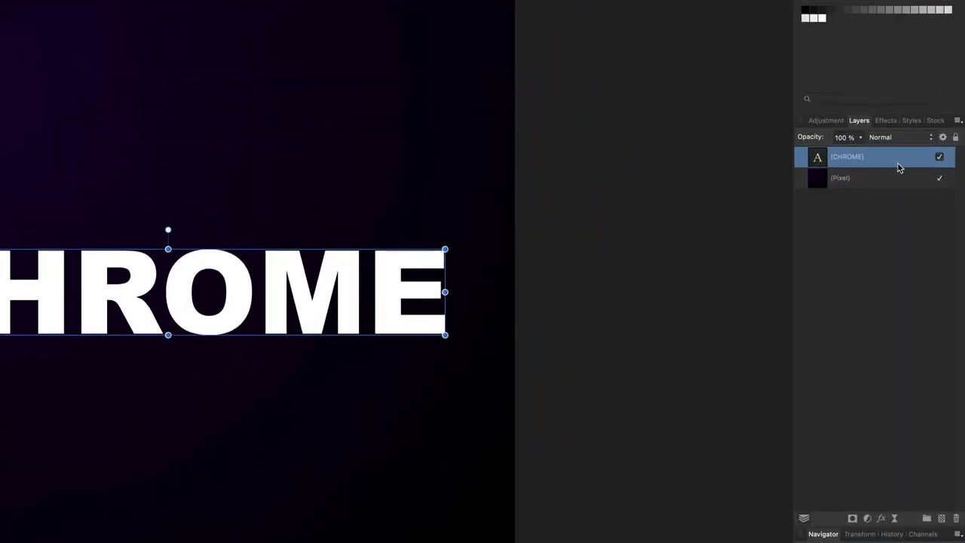
Step: Try a slight Gaussian Blur layer effect on the CHROME text and turn it off again
key(super+plus)
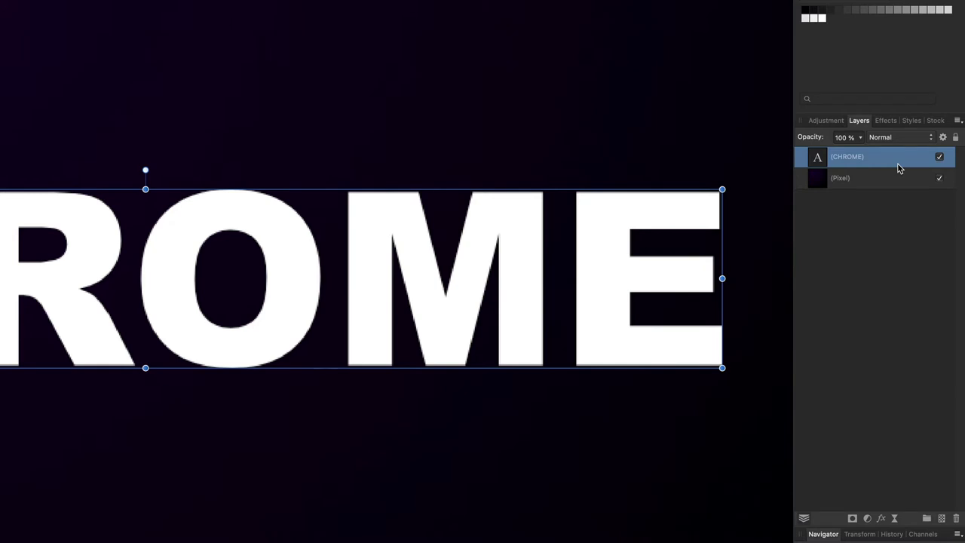
key(super+minus)
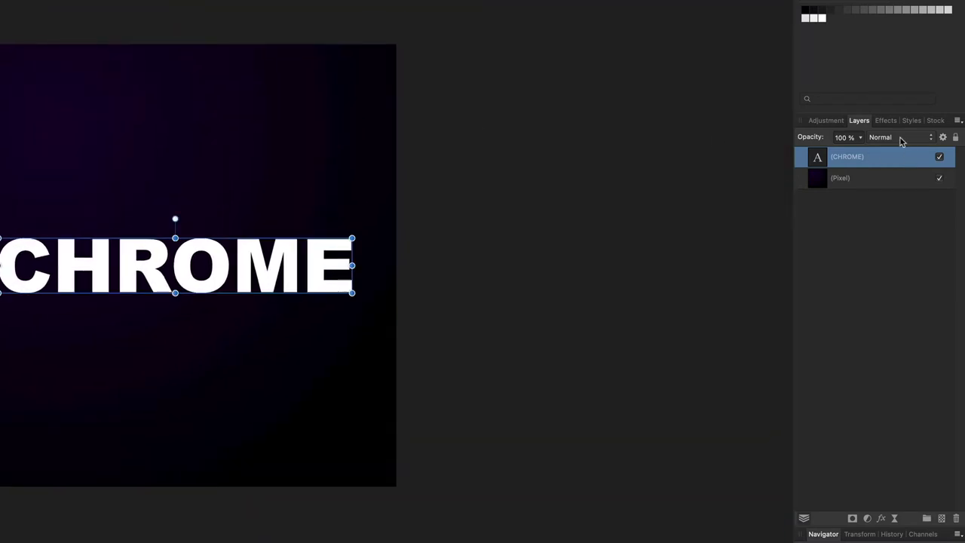
click(887, 122)
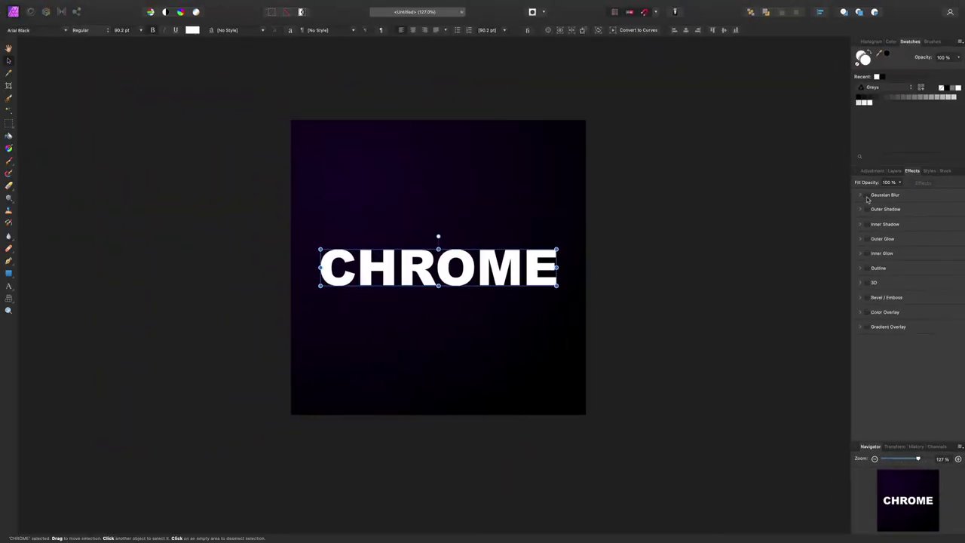
click(867, 196)
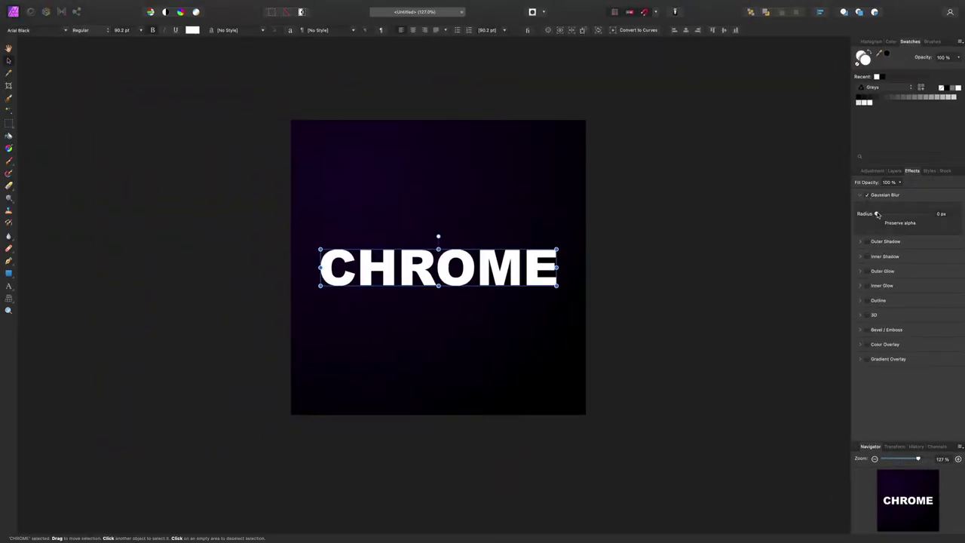
mouse_move(877, 214)
mouse_down()
mouse_move(899, 216)
mouse_move(879, 214)
mouse_up()
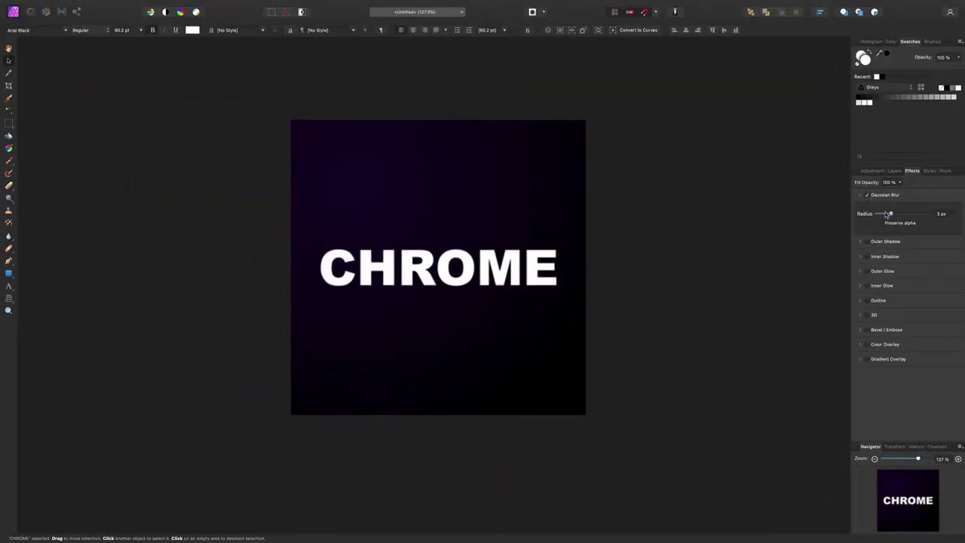
click(867, 196)
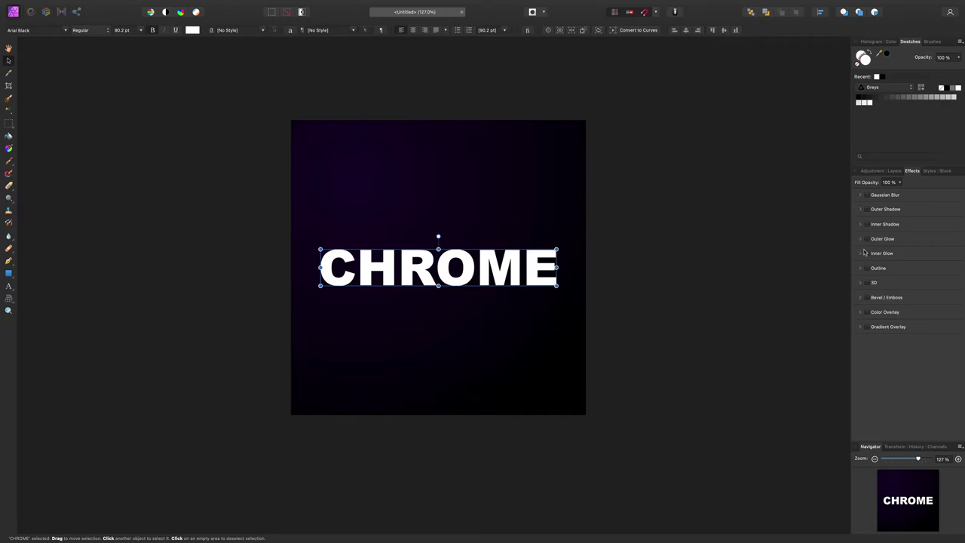
Step: Apply a linear Gradient Overlay effect to the CHROME text and set its angle to 270°
click(867, 327)
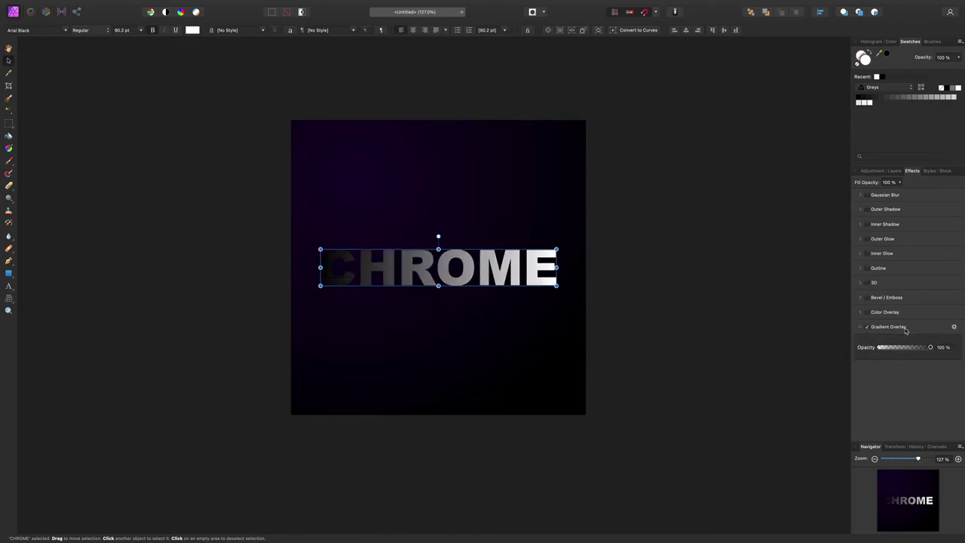
click(955, 327)
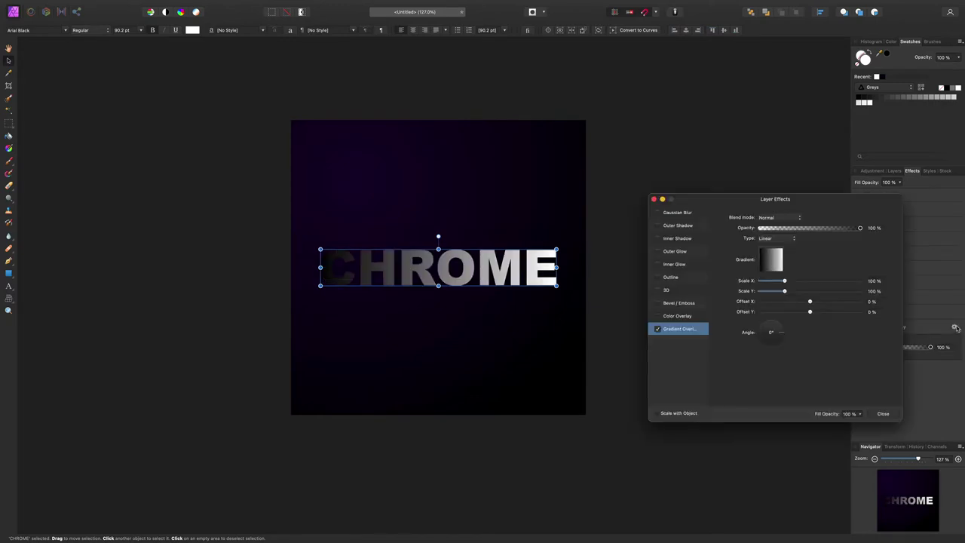
drag(771, 337, 771, 347)
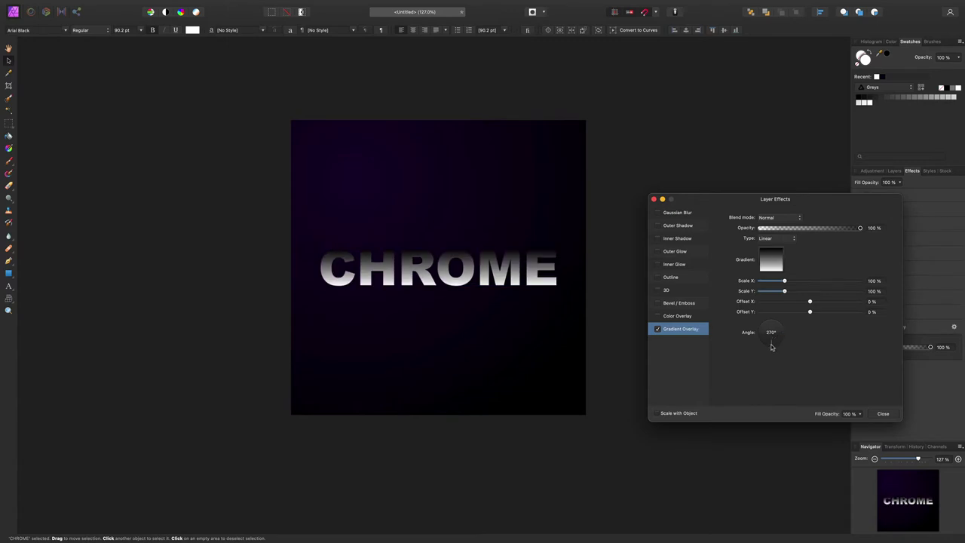
Step: Set the first stop of the text's overlay gradient to a medium blue
click(772, 261)
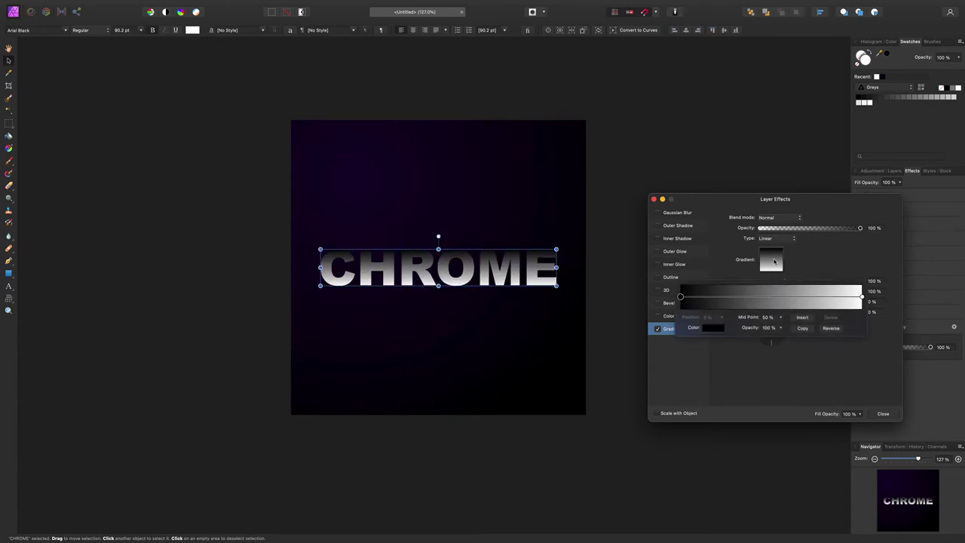
click(714, 328)
click(721, 378)
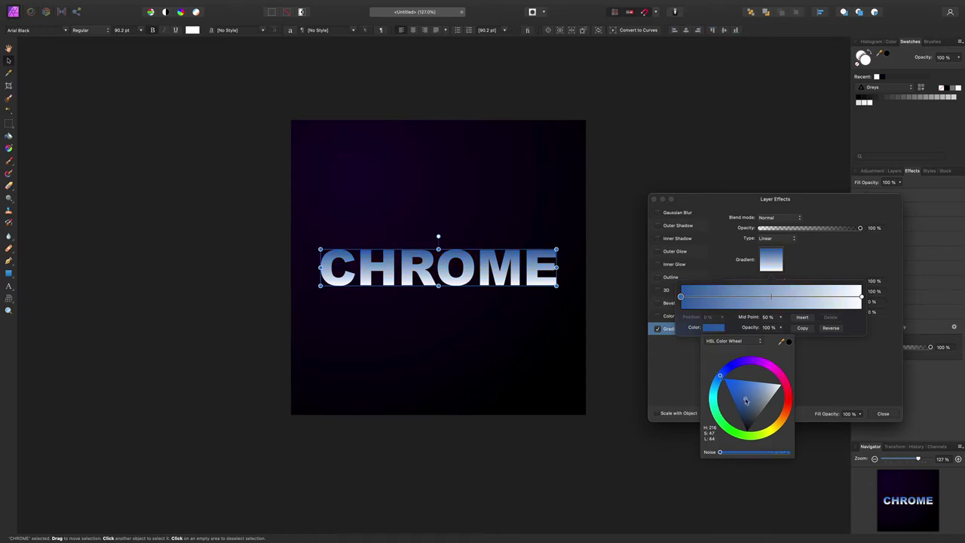
Step: Add a stop at 49% in the overlay gradient and color it white
click(769, 295)
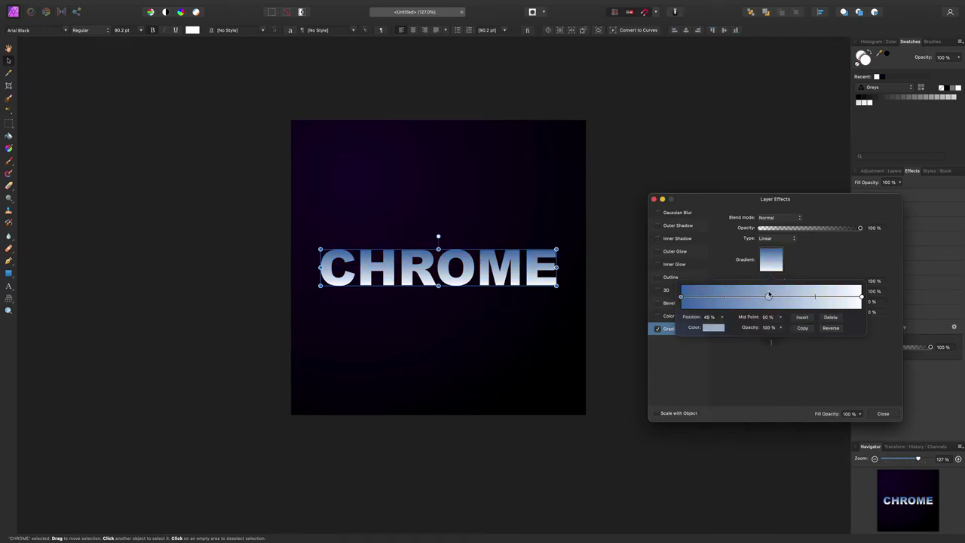
click(713, 328)
drag(765, 391, 782, 386)
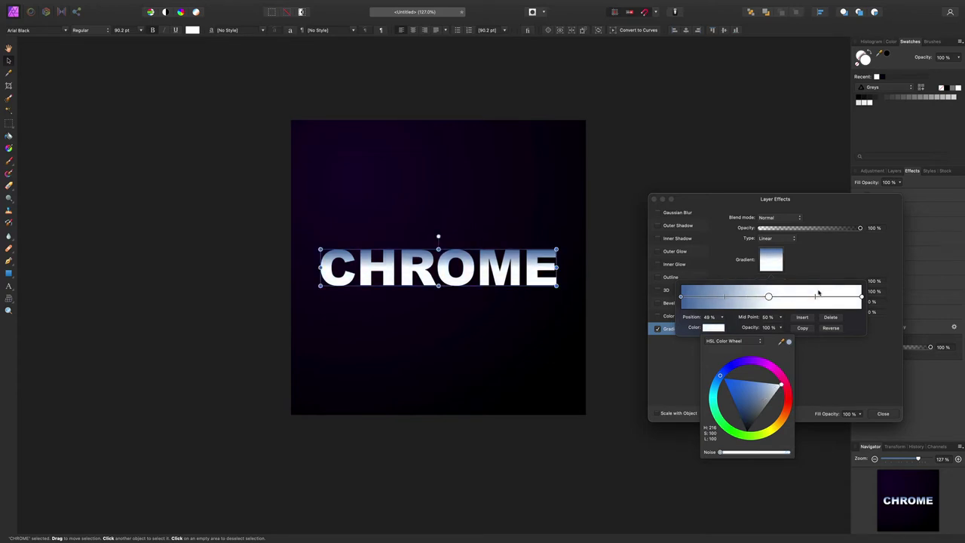
Step: Add a near-black stop at 51%, directly after the white middle stop, for a hard chrome horizon line
drag(769, 296, 773, 294)
click(708, 329)
click(727, 420)
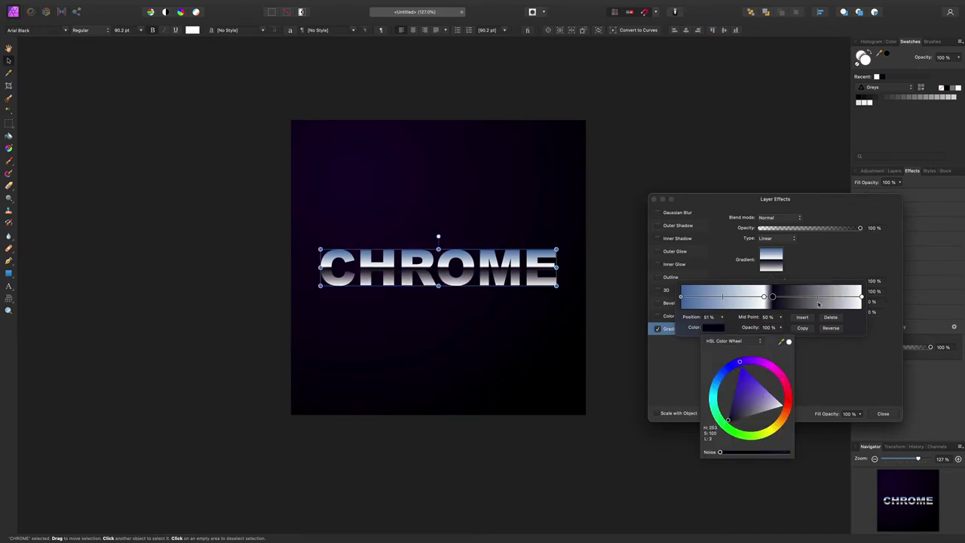
Step: Duplicate the blue stop to 80% and the near-black stop to 59% in the overlay gradient
drag(681, 296, 827, 301)
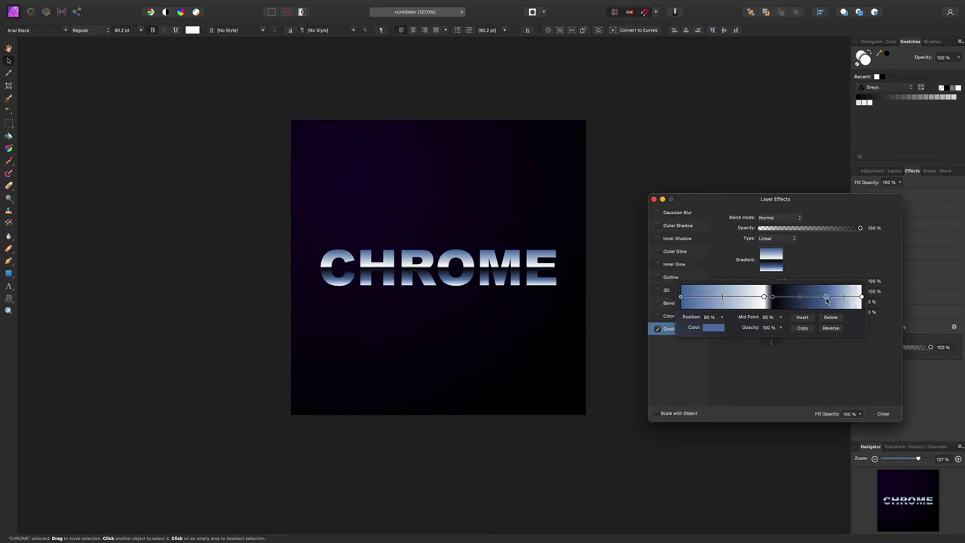
drag(772, 297, 787, 299)
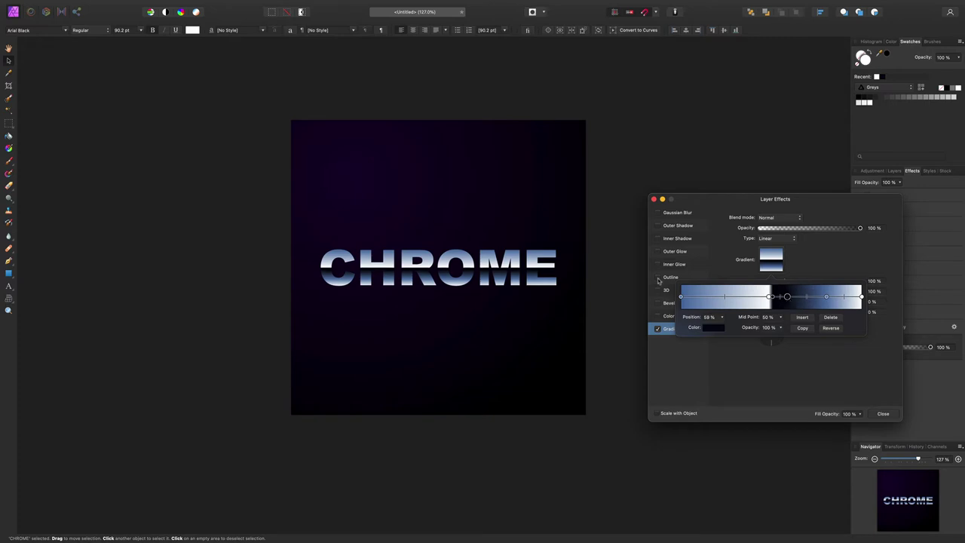
Step: Try a red outside outline effect with a 7 px radius on the CHROME text
click(659, 279)
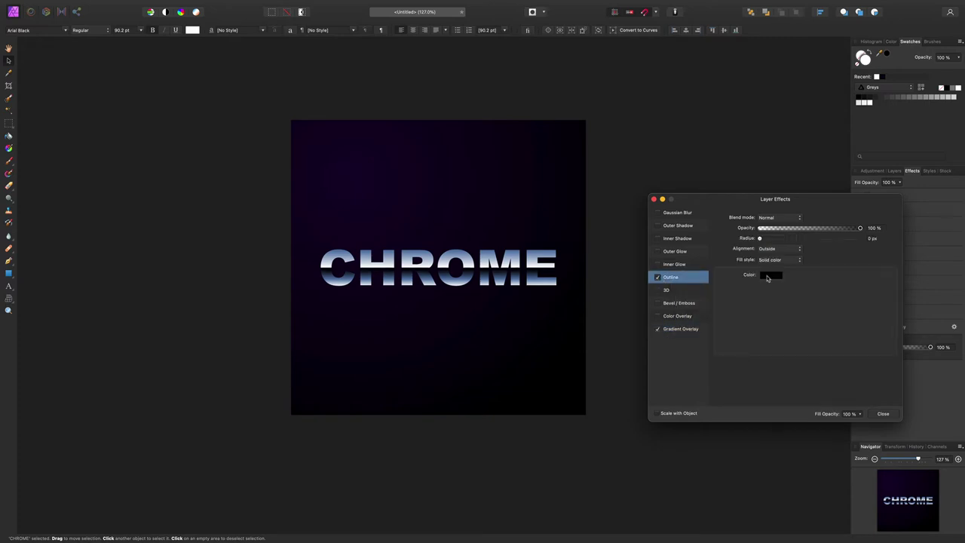
click(769, 278)
drag(760, 238, 797, 240)
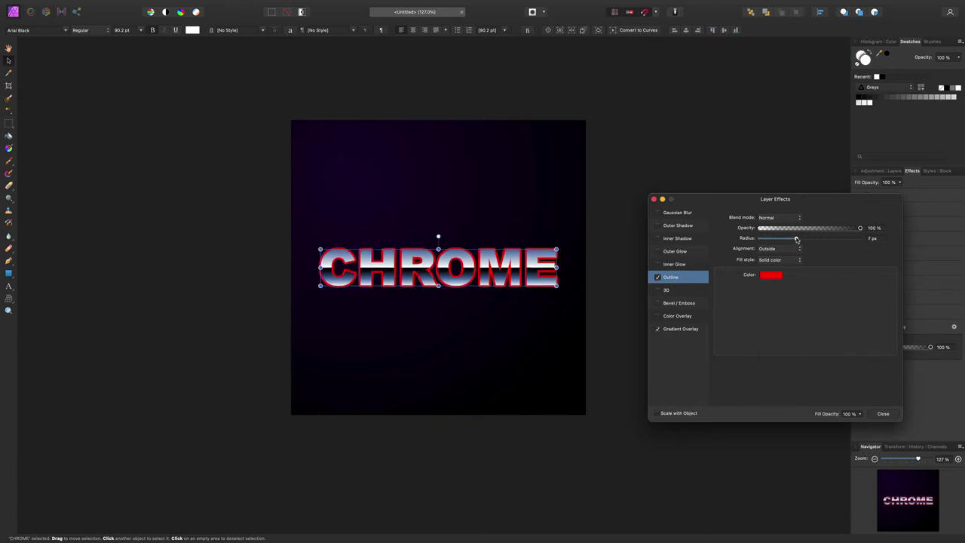
scroll(507, 294, up, 3)
scroll(506, 294, up, 5)
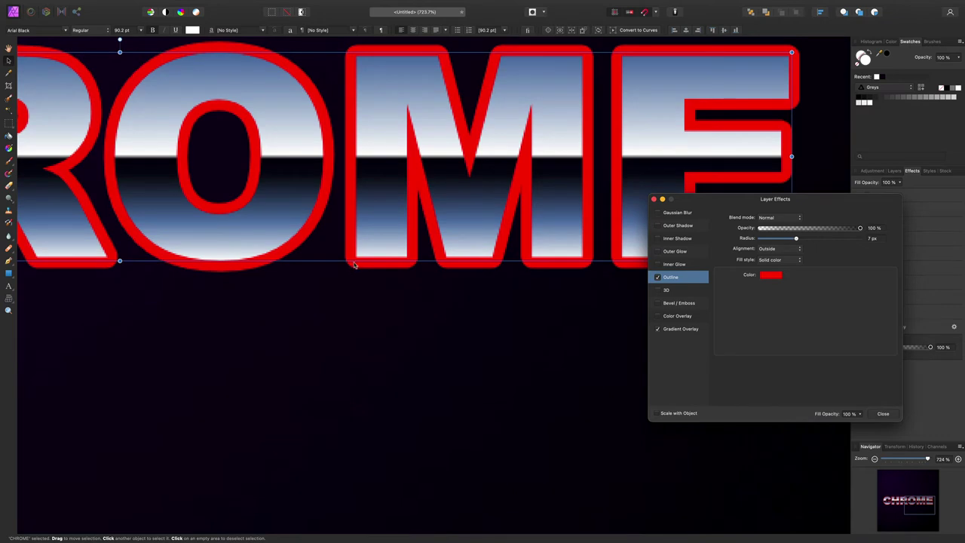
click(658, 277)
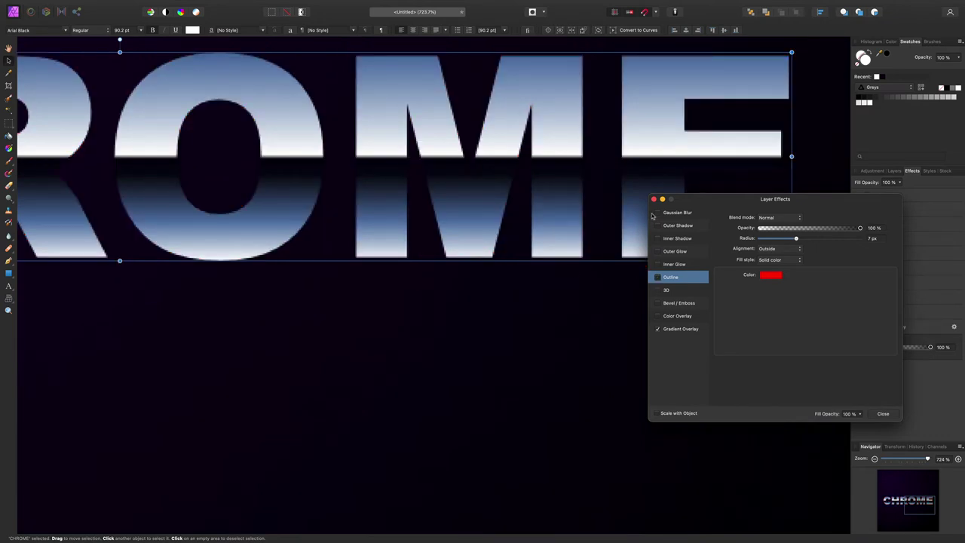
click(654, 199)
Step: Duplicate the CHROME text layer
scroll(510, 315, down, 4)
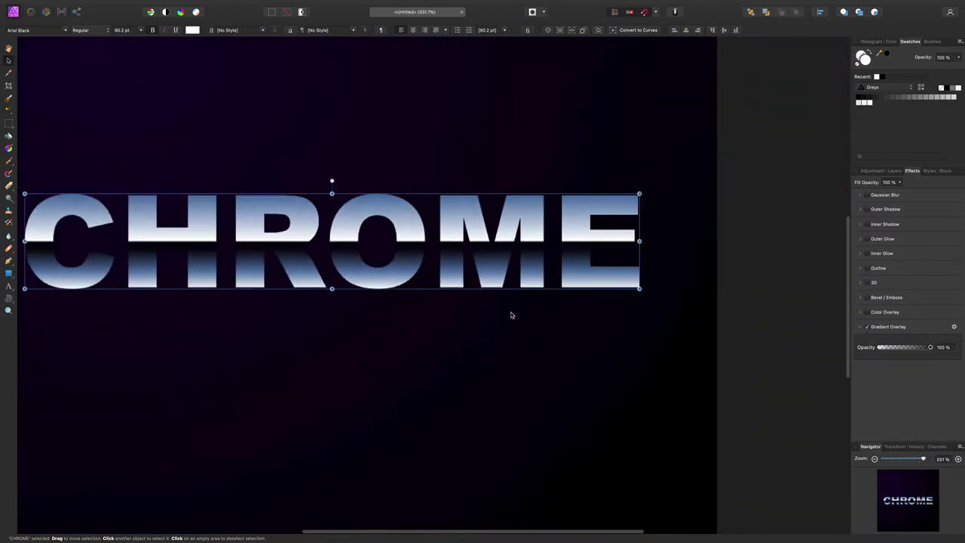
scroll(512, 316, left, 3)
click(893, 171)
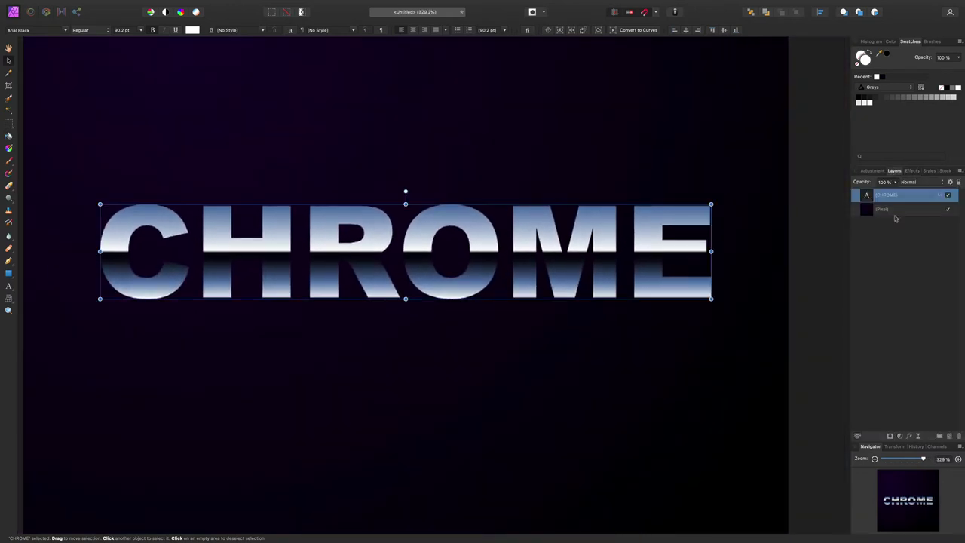
key(super+j)
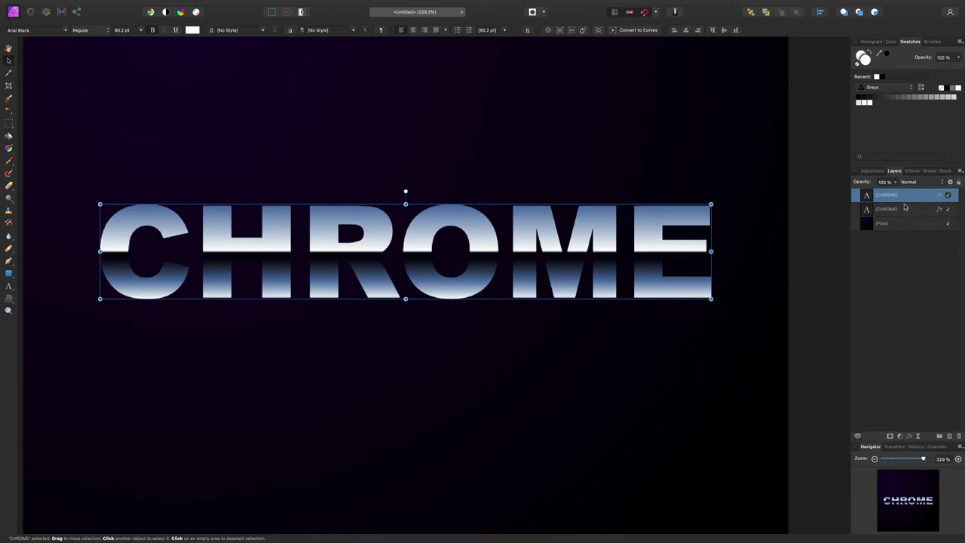
Step: Give the lower CHROME text layer a white 4 pt stroke with mitered joins
click(907, 210)
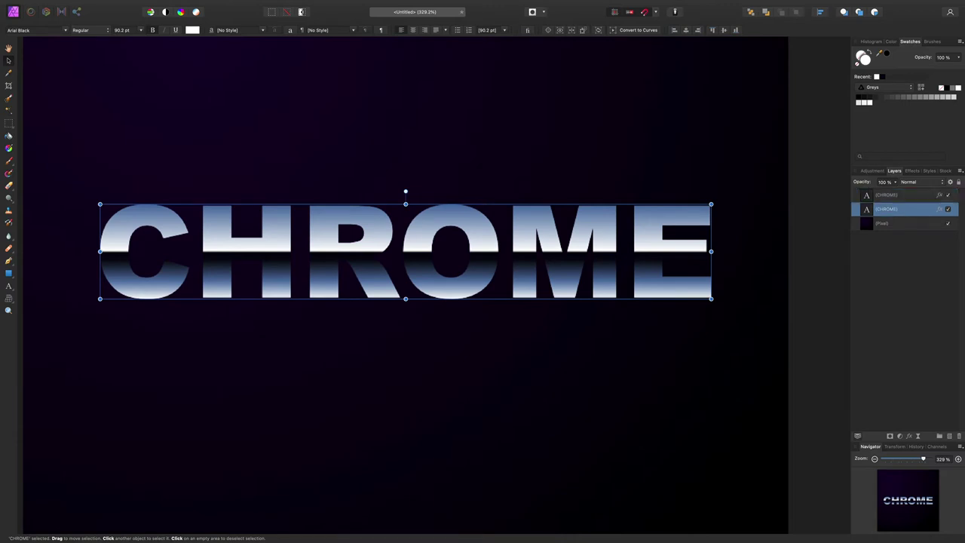
key(m)
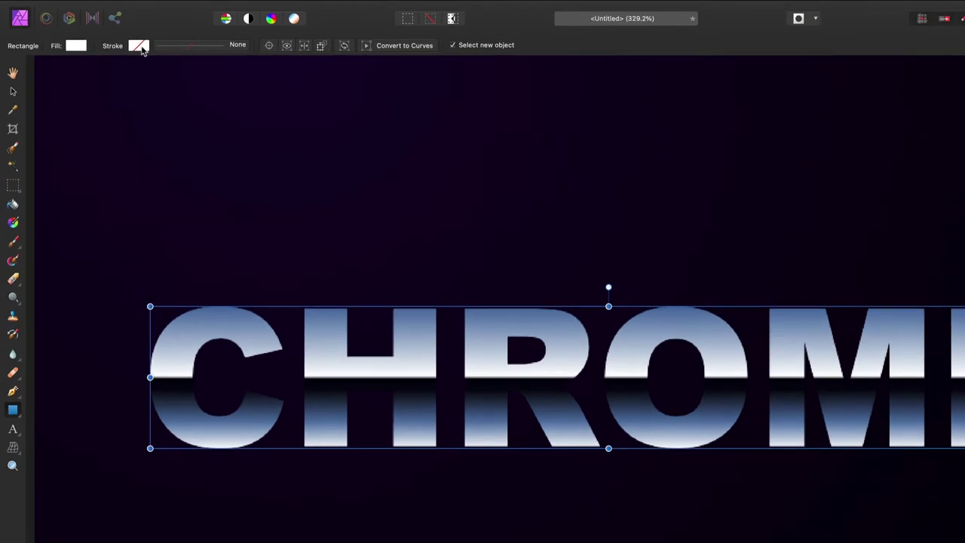
click(130, 45)
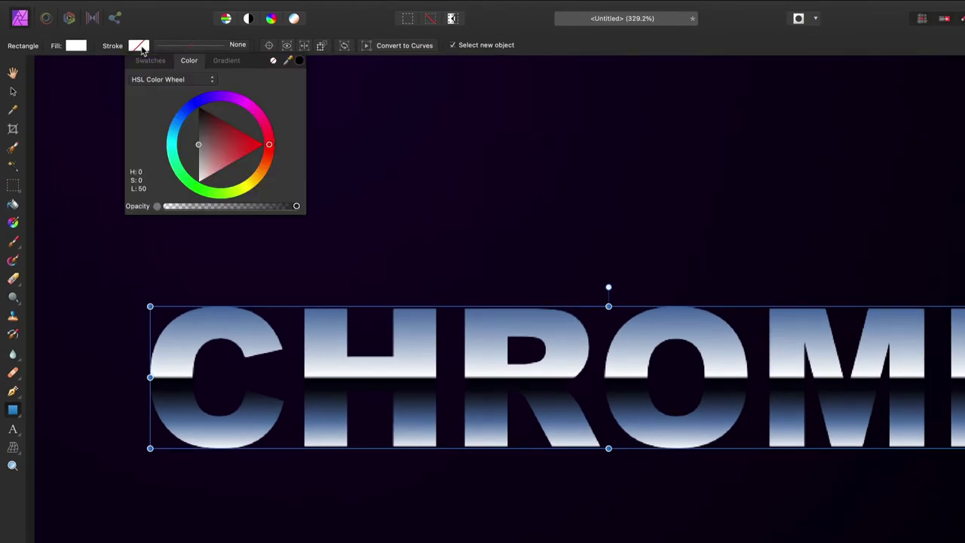
mouse_move(207, 156)
mouse_down()
mouse_move(185, 204)
mouse_move(184, 193)
mouse_up()
click(192, 49)
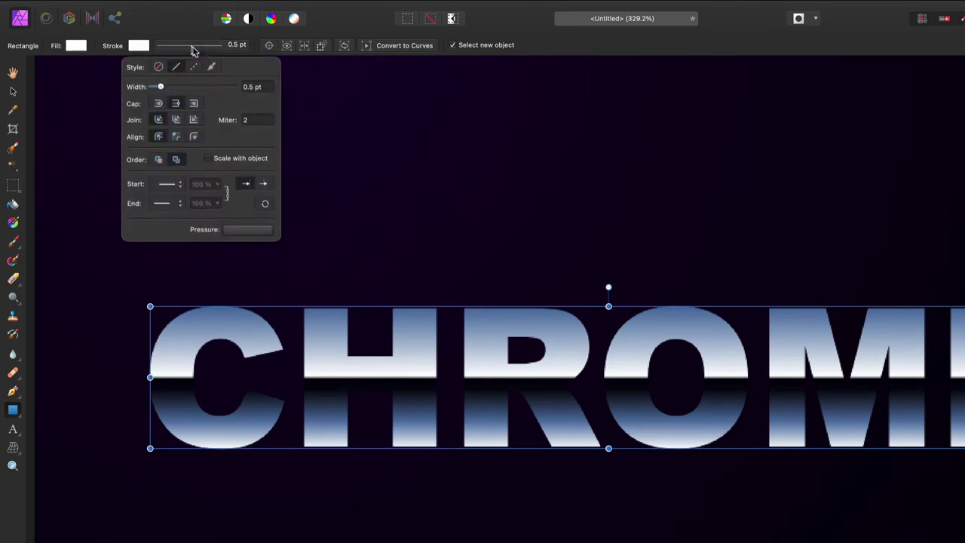
drag(162, 88, 178, 87)
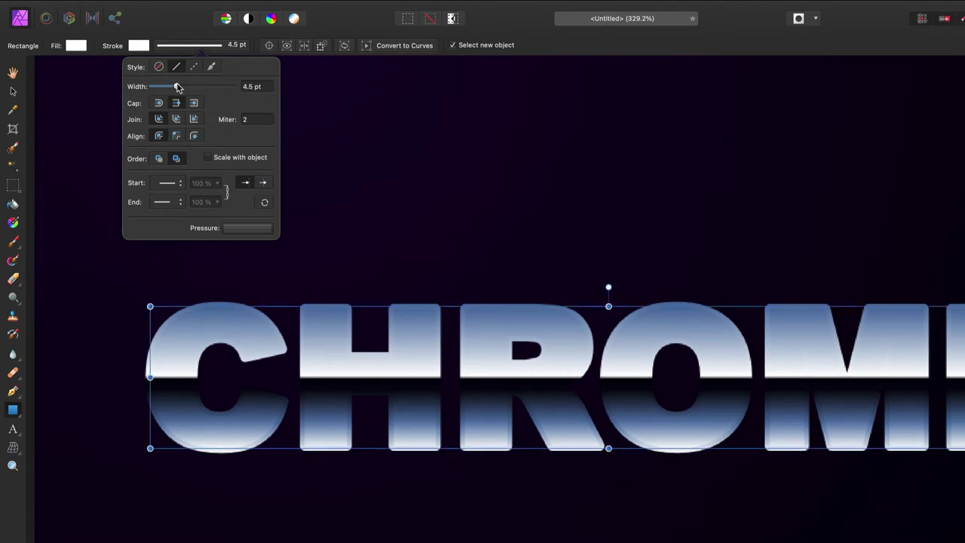
click(195, 120)
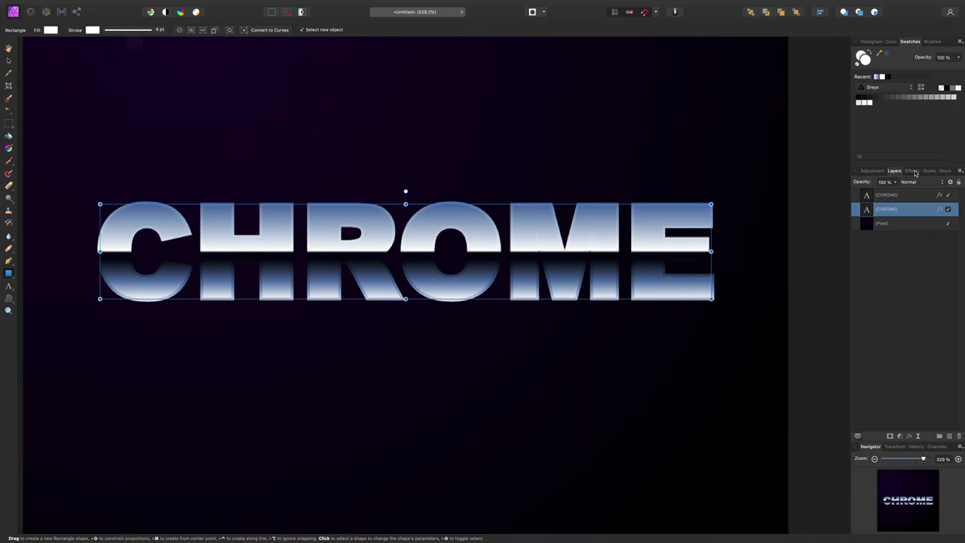
Step: Reduce the lower text's gradient overlay to its two end stops and reverse it to run from white to blue
click(913, 171)
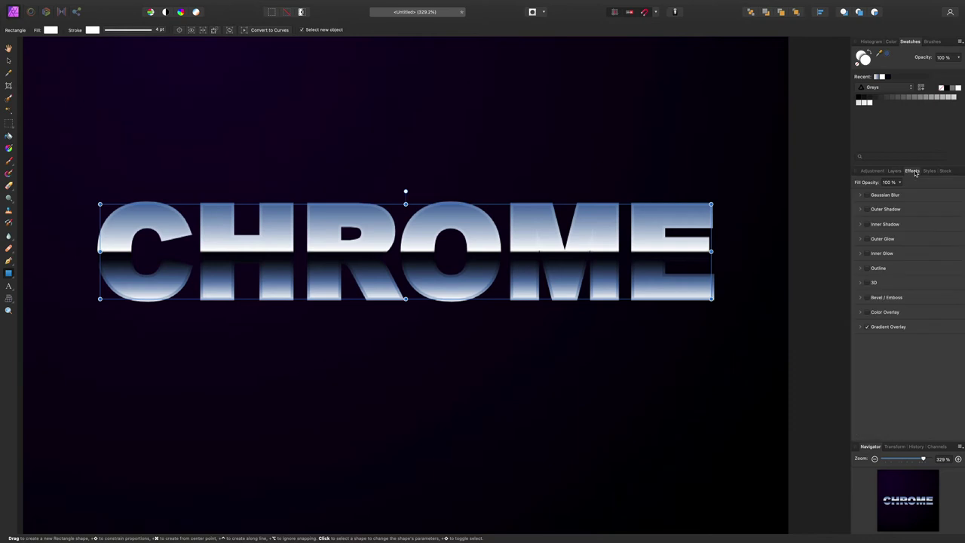
click(872, 329)
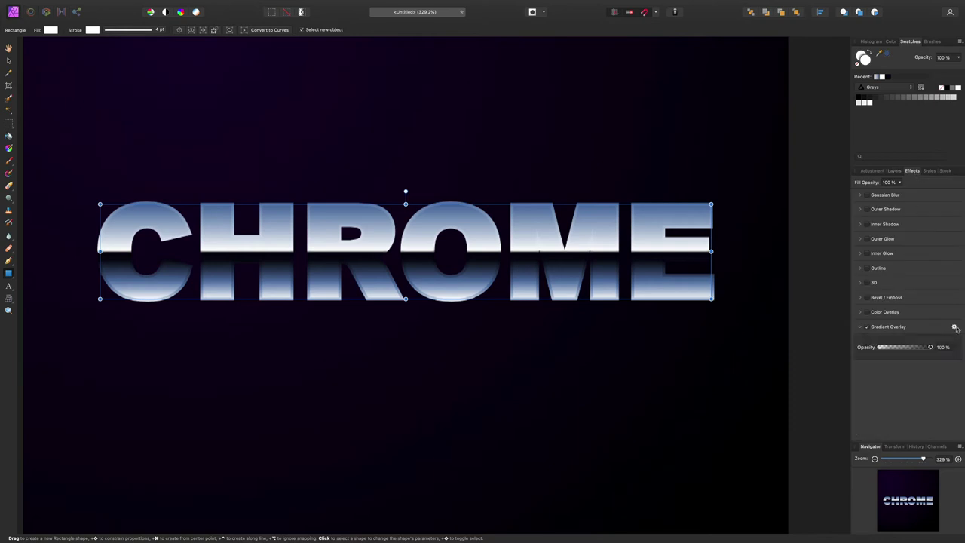
click(955, 328)
click(772, 257)
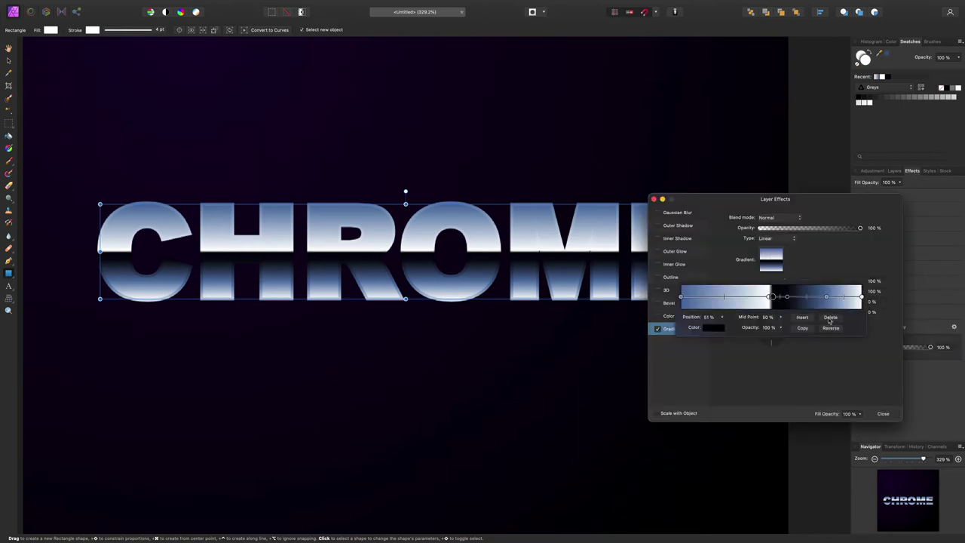
click(831, 328)
click(834, 331)
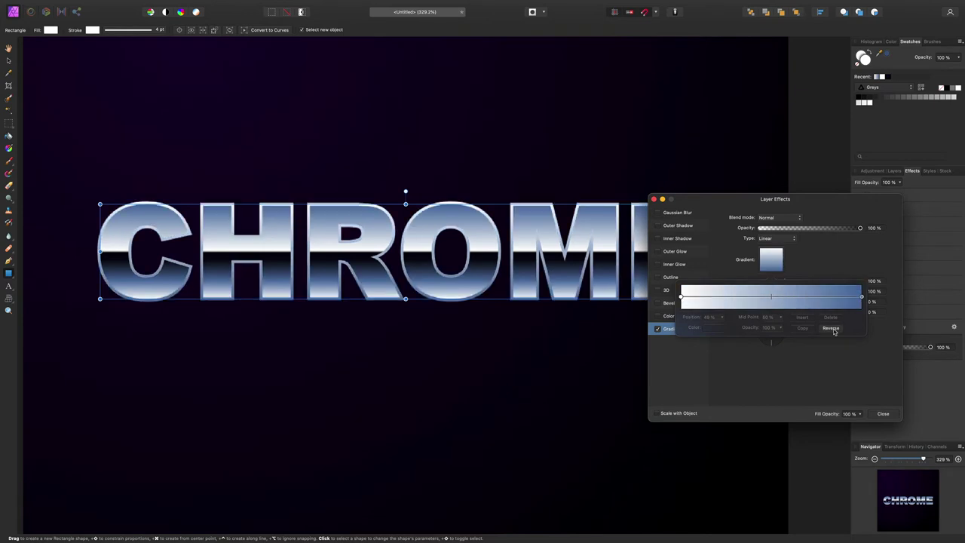
click(654, 200)
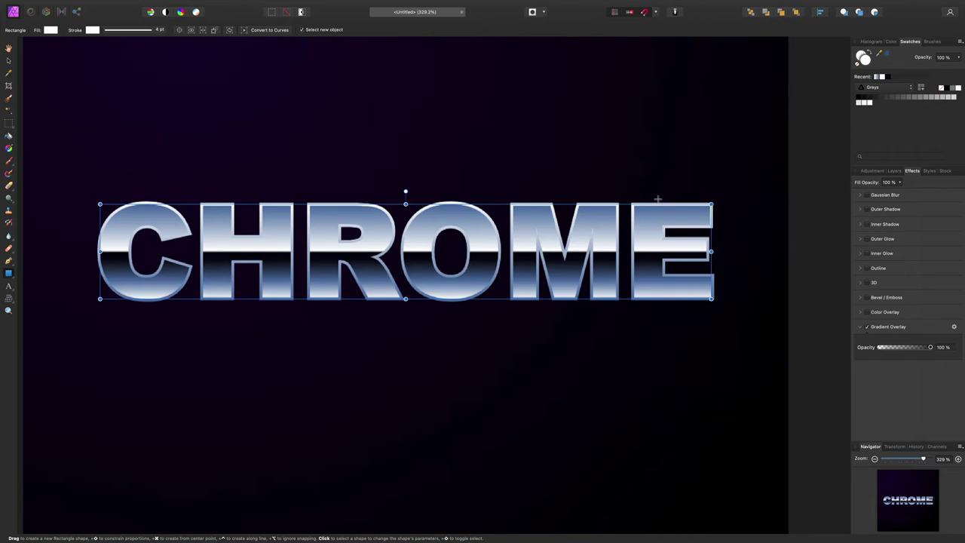
Step: Add a black inner shadow to the upper CHROME text with a 5 px radius, 50% intensity and 75% opacity
click(894, 171)
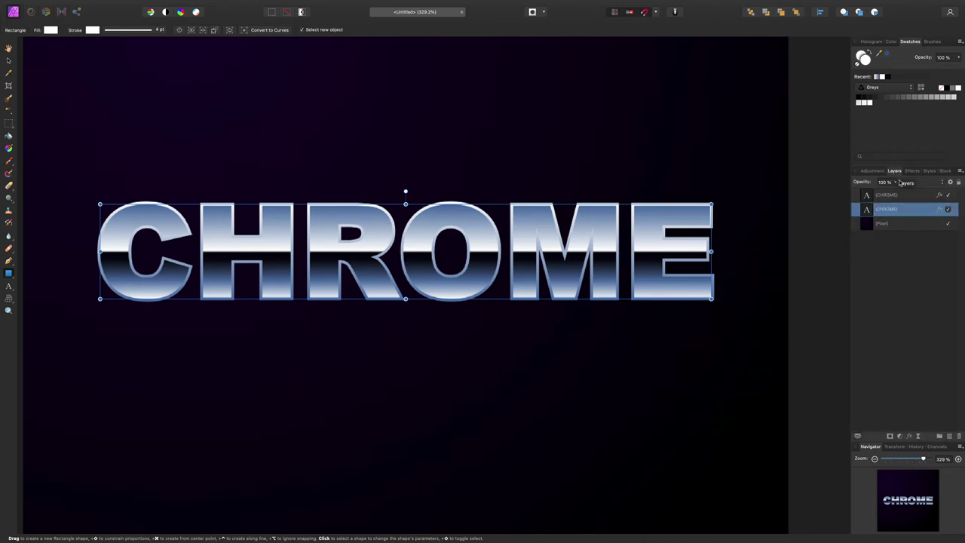
click(906, 196)
click(913, 171)
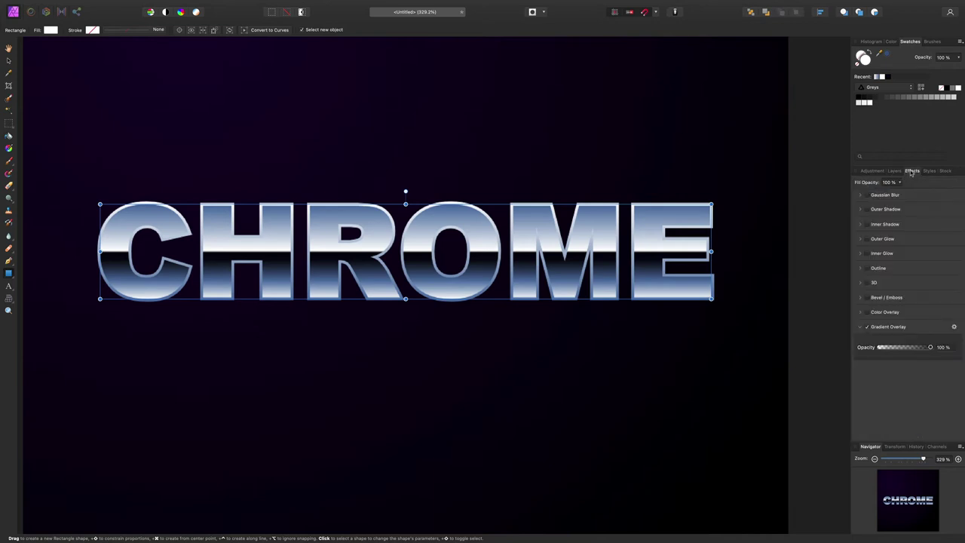
click(868, 224)
click(955, 226)
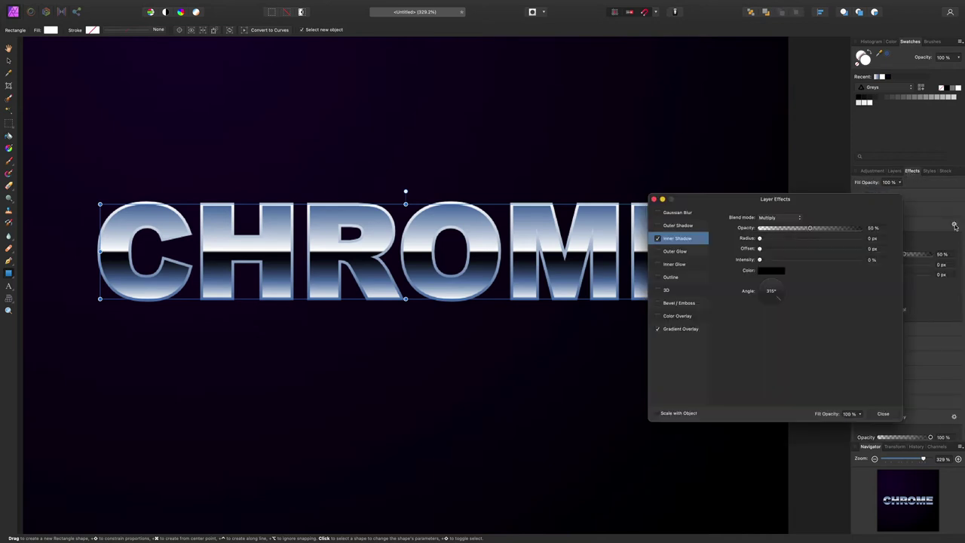
drag(760, 238, 771, 240)
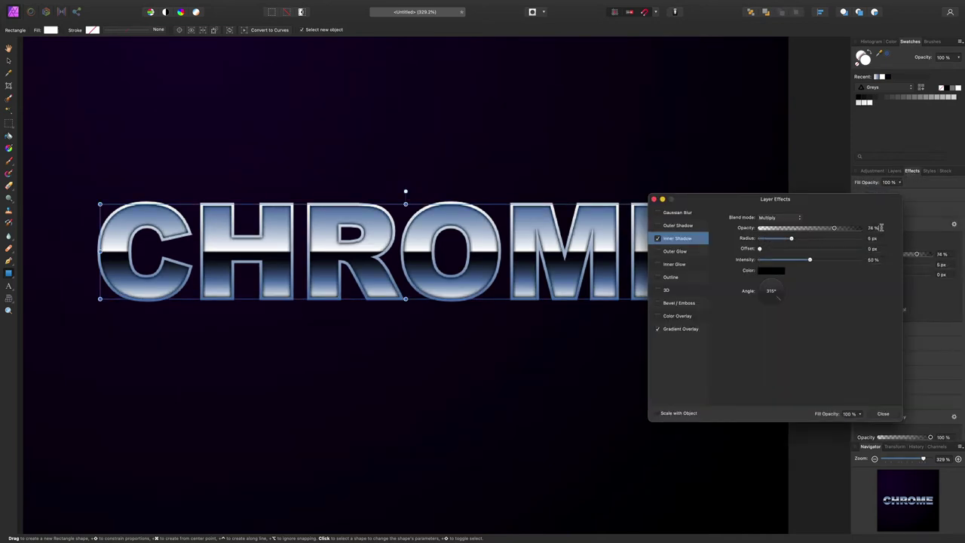
click(876, 227)
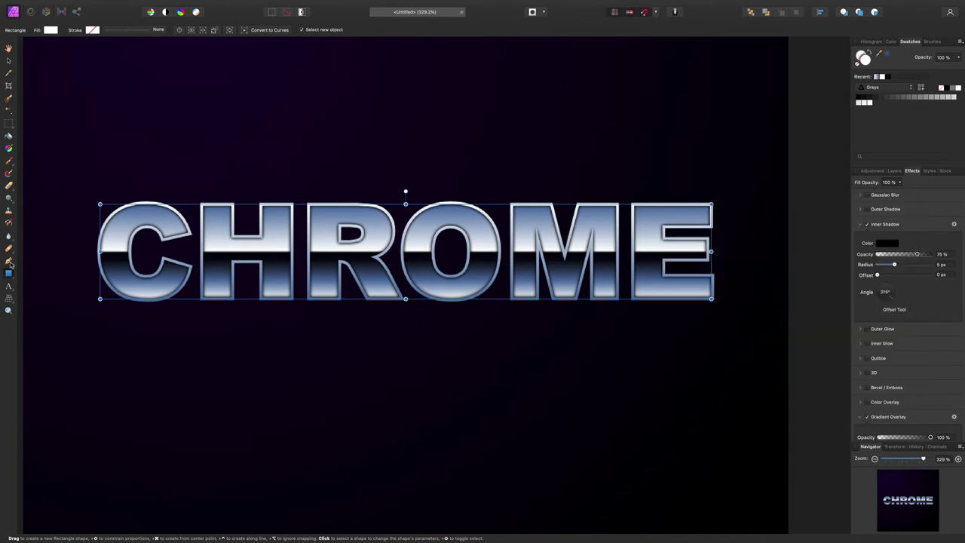
Step: Start a wavy Pen tool curve just outside the C's outer edge and draw it across the C towards the H, above the horizon line
click(9, 261)
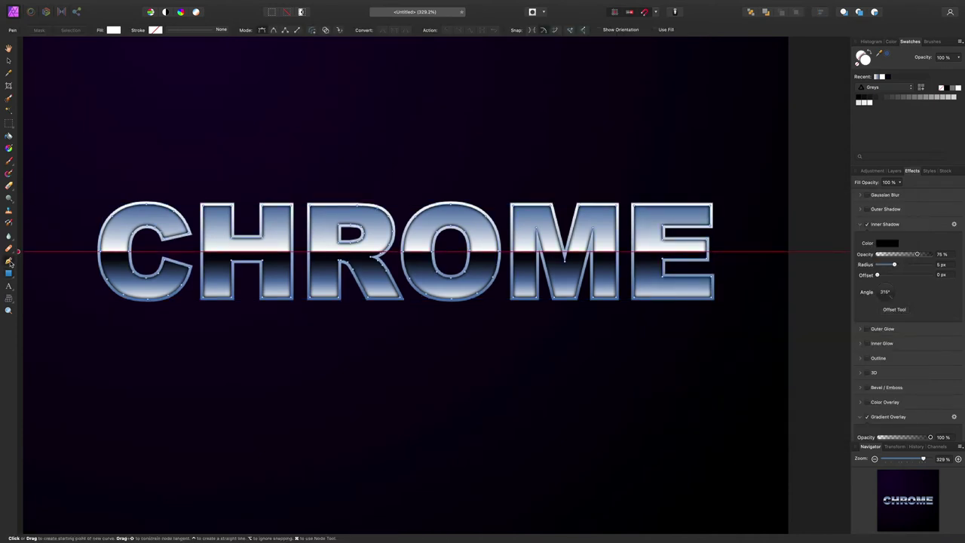
scroll(98, 251, up, 5)
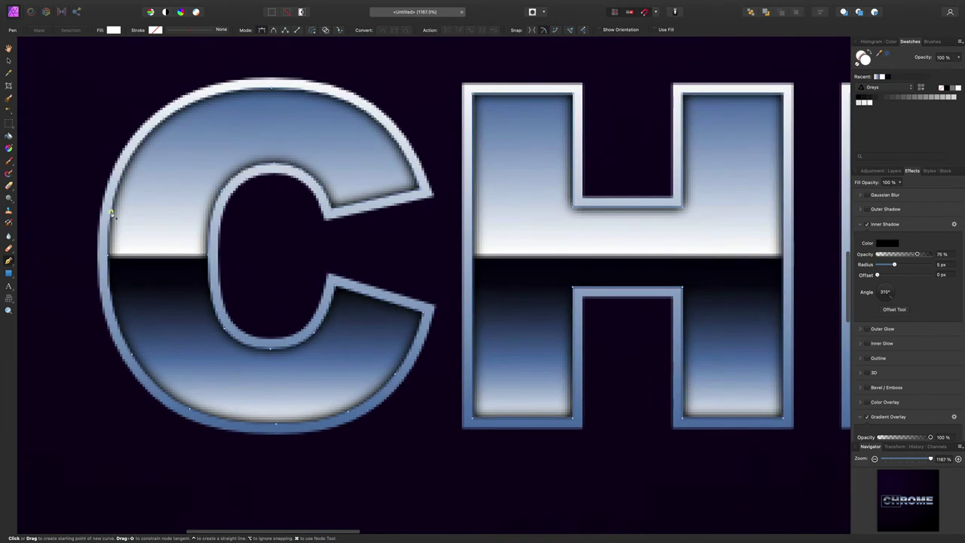
click(97, 205)
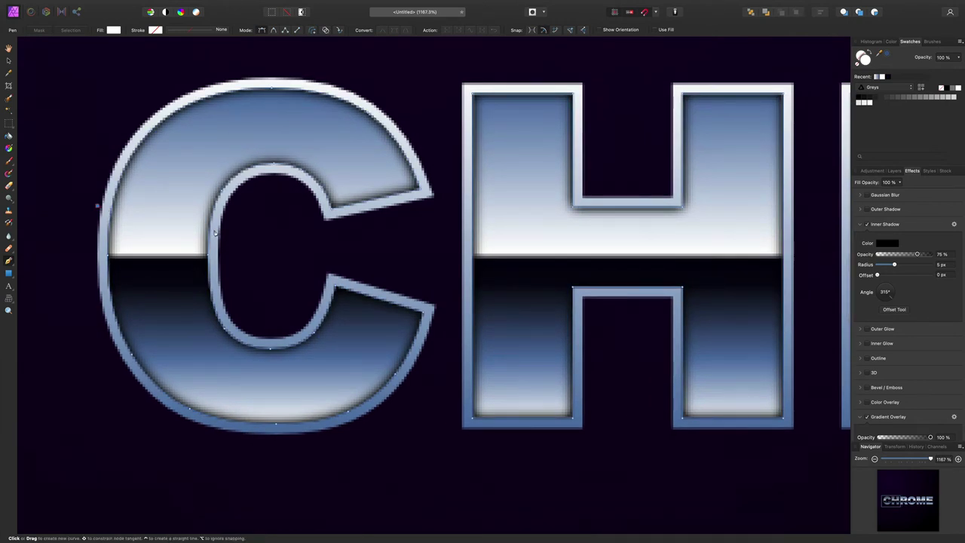
drag(215, 229, 262, 176)
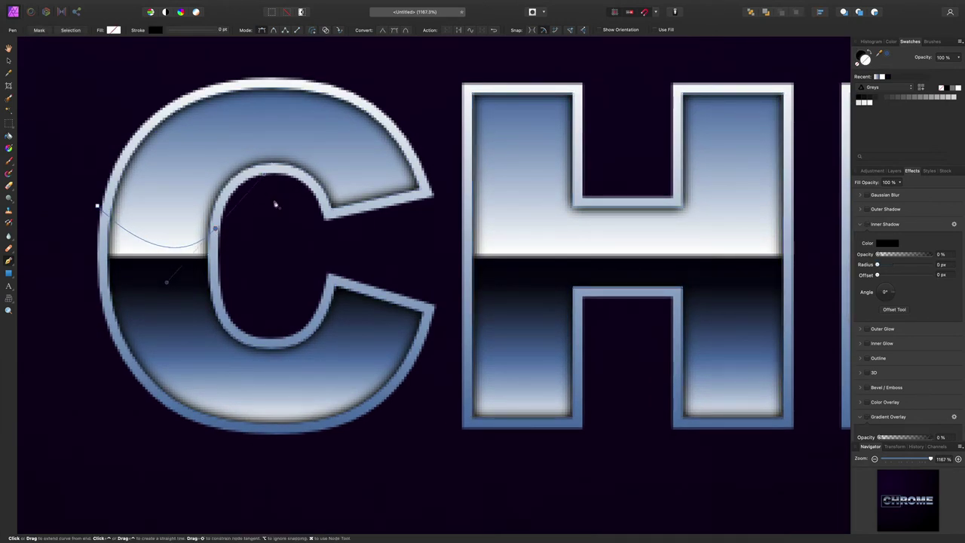
drag(303, 233, 384, 255)
click(454, 227)
drag(584, 242, 632, 227)
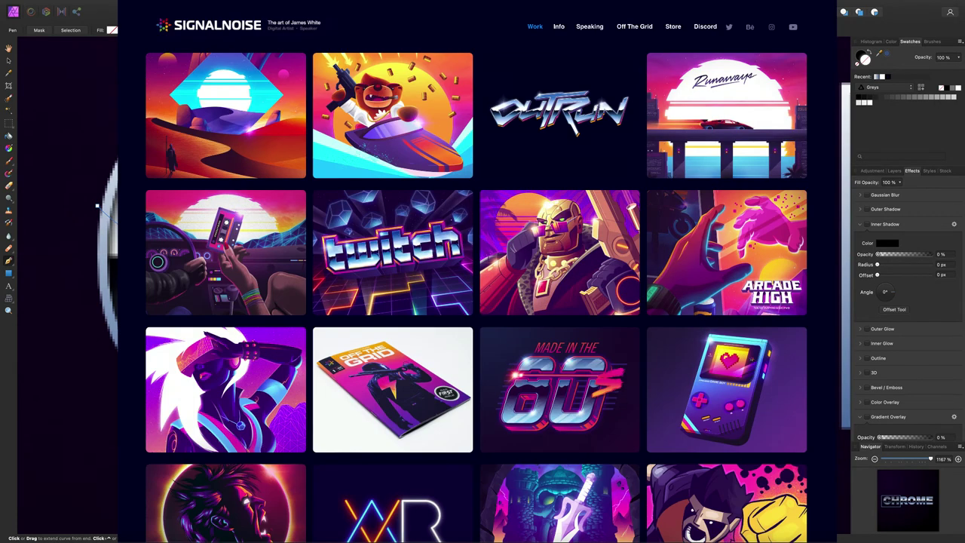
Step: Continue the wavy curve across the H and R, just above the black horizon band
scroll(806, 193, right, 5)
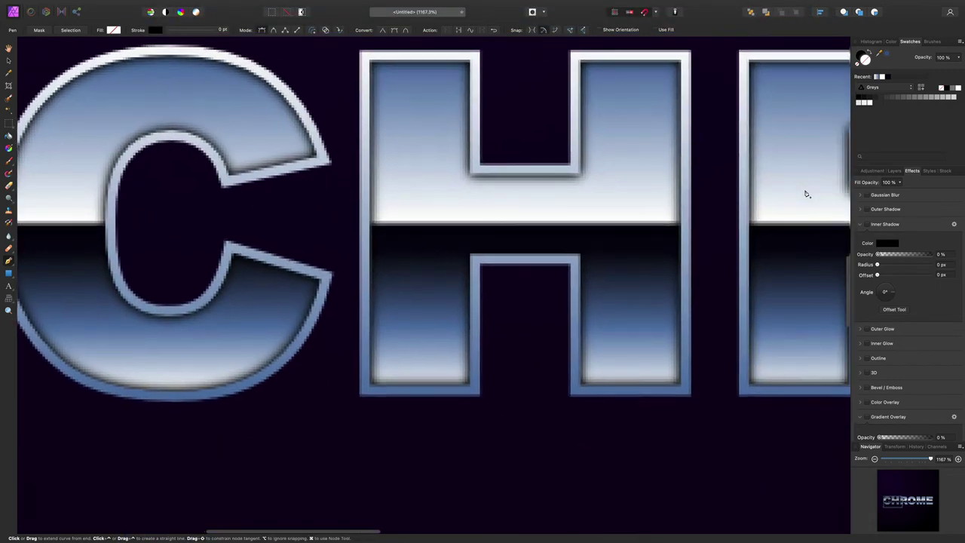
click(630, 194)
scroll(631, 196, right, 5)
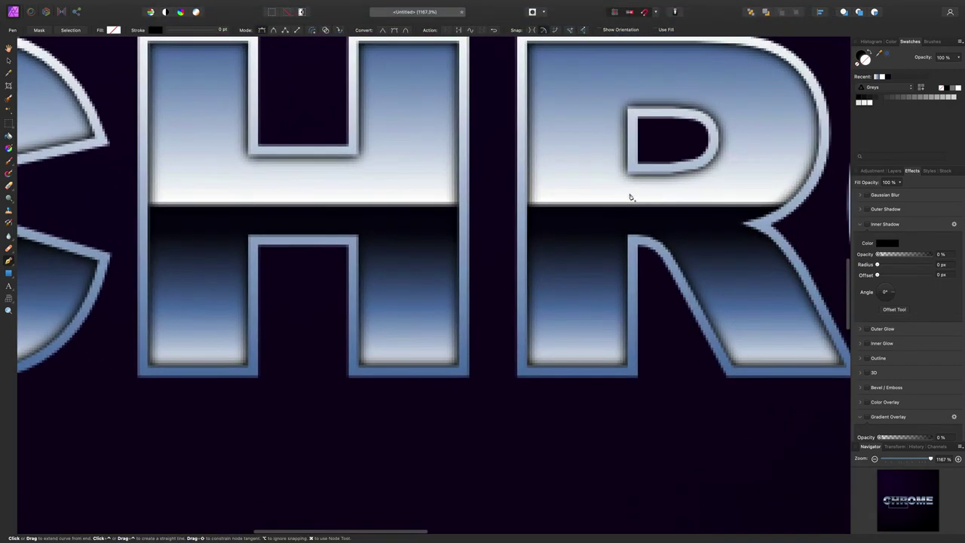
click(631, 195)
drag(741, 189, 769, 191)
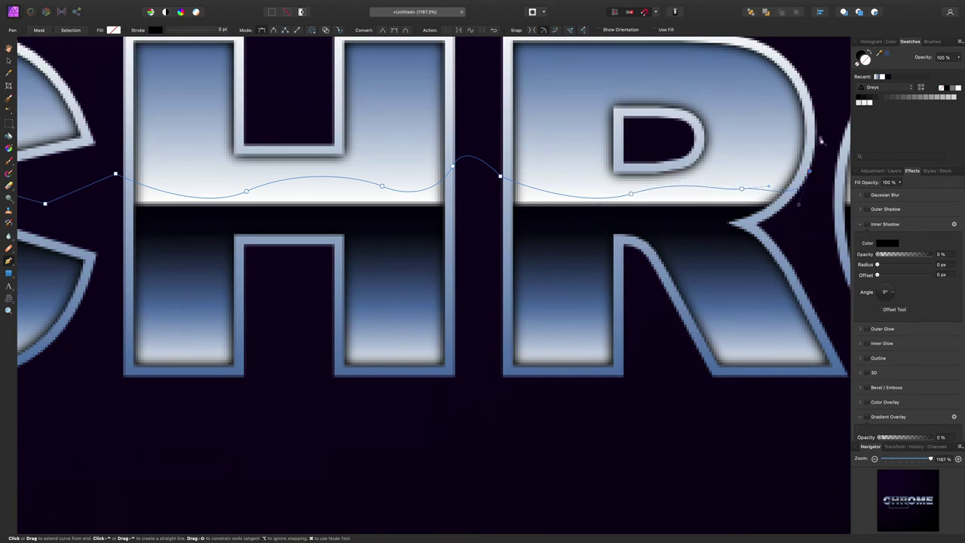
drag(821, 153, 820, 162)
click(827, 171)
Step: Extend the wavy curve across the O and into the gap before the M
scroll(827, 171, right, 5)
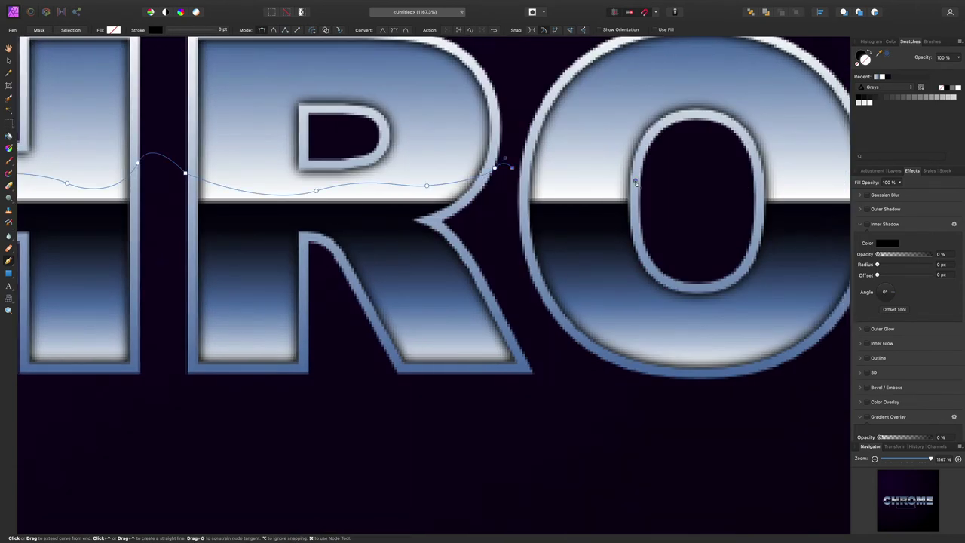
drag(634, 181, 672, 141)
click(756, 180)
scroll(756, 180, right, 5)
drag(598, 171, 603, 163)
scroll(603, 164, right, 7)
Step: Carry the wavy curve across the M, placing points along its inner diagonals above the horizon line
mouse_move(313, 202)
mouse_down()
mouse_move(344, 173)
mouse_move(314, 200)
mouse_up()
mouse_move(391, 197)
mouse_down()
mouse_move(402, 185)
mouse_move(393, 195)
mouse_up()
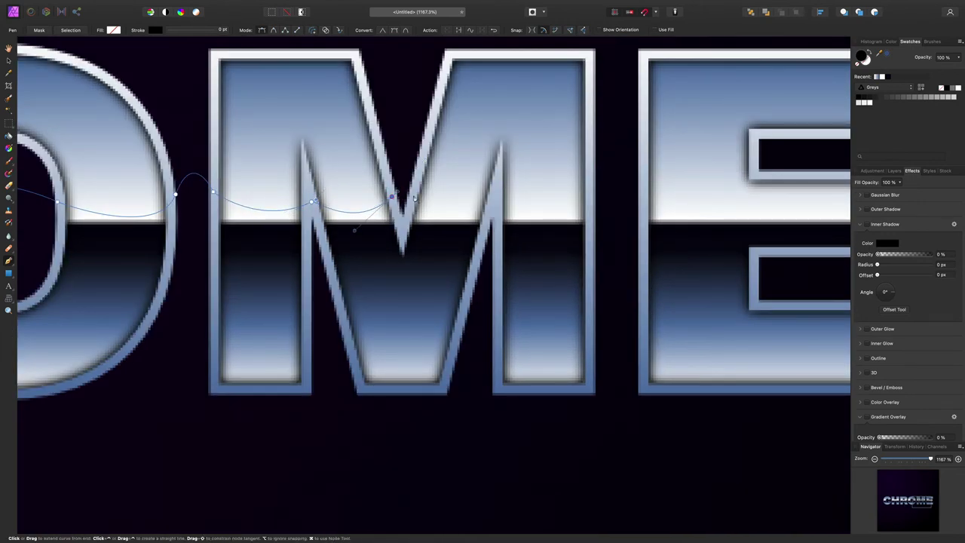
click(414, 195)
mouse_move(490, 202)
mouse_down()
mouse_move(532, 173)
mouse_move(495, 200)
mouse_up()
click(500, 202)
Step: Extend the wavy curve across the M's last stem and the E, ending just past the E's outer edge
drag(593, 192, 759, 193)
click(641, 191)
scroll(641, 191, right, 4)
scroll(641, 192, down, 1)
click(692, 155)
Step: Run a straight edge through the black horizon band back past the C and close the curve at its starting point
scroll(751, 198, left, 15)
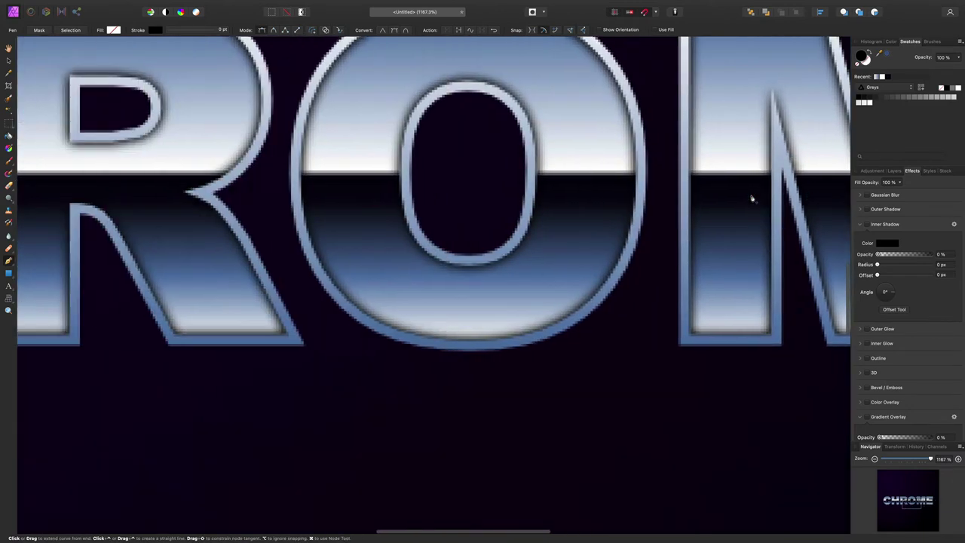
scroll(752, 198, left, 15)
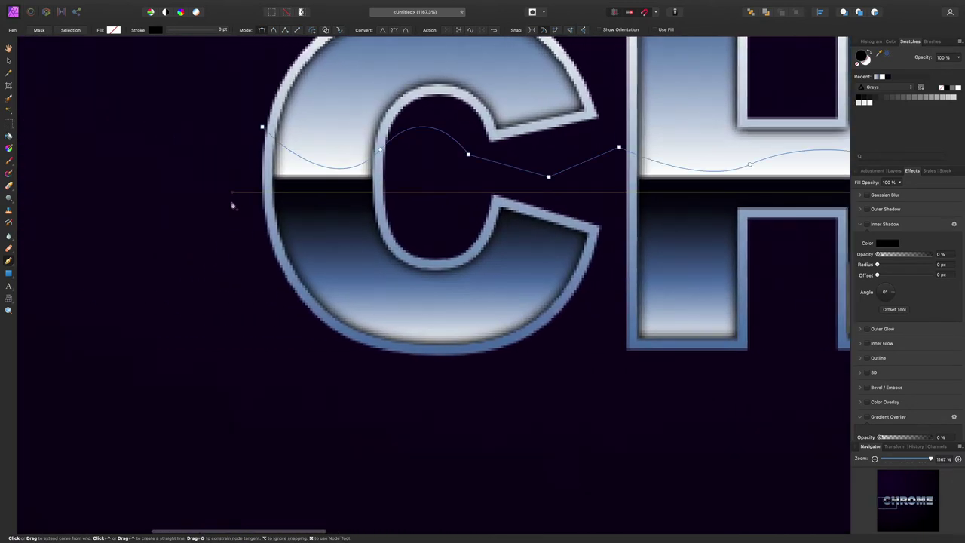
click(248, 192)
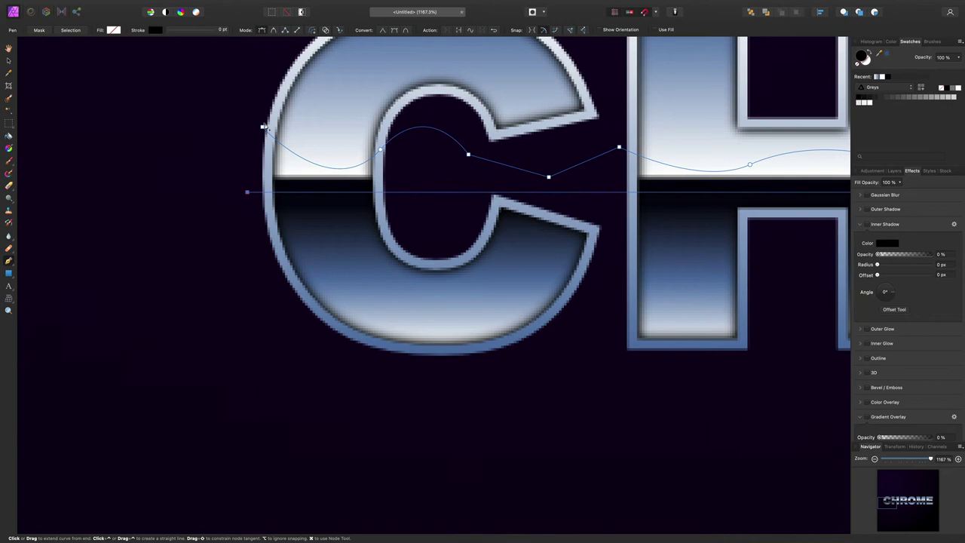
click(263, 128)
Step: Fill the closed wavy curve with black and nest it inside the upper CHROME text layer
key(super+0)
click(113, 30)
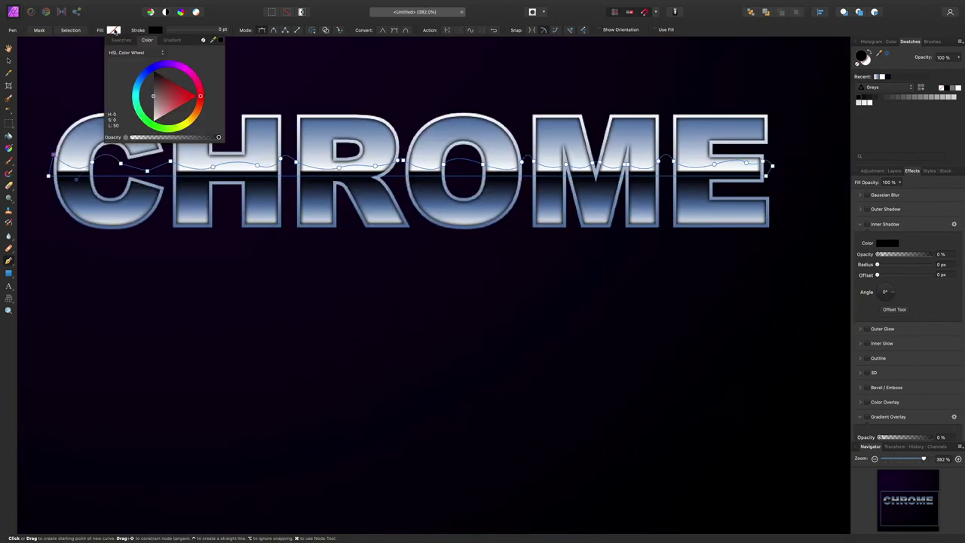
drag(160, 91, 154, 75)
click(894, 170)
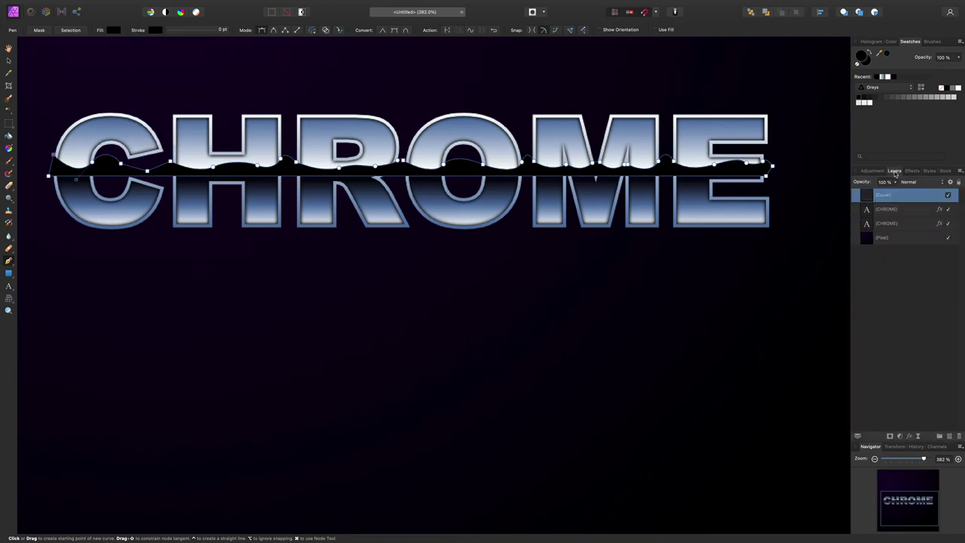
drag(884, 195, 893, 209)
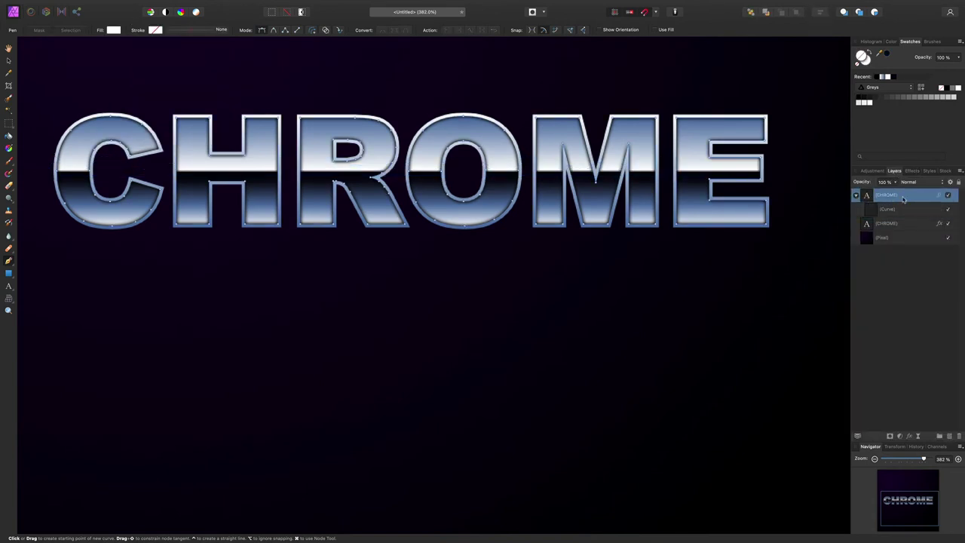
Step: Set the Gradient Overlay blend mode of the upper CHROME text to Multiply
click(912, 171)
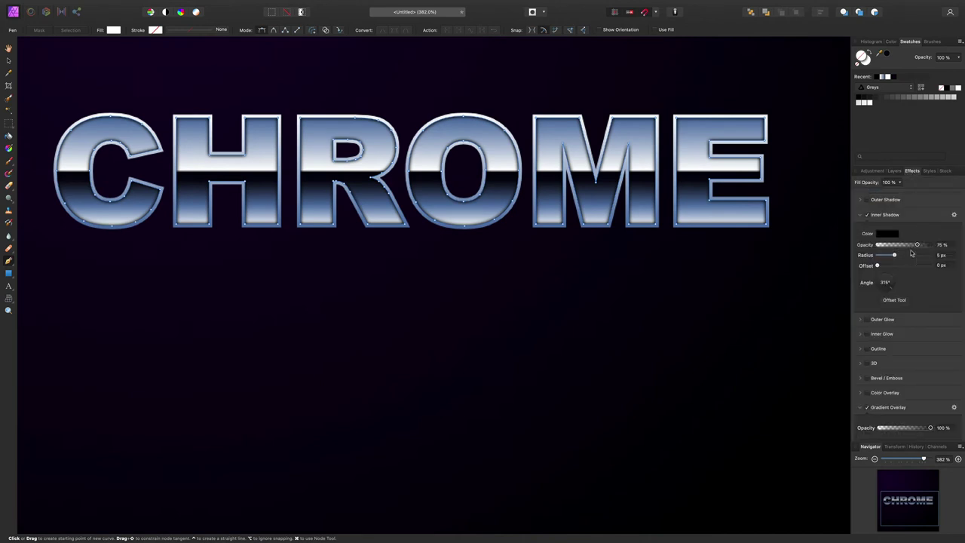
click(953, 408)
click(779, 217)
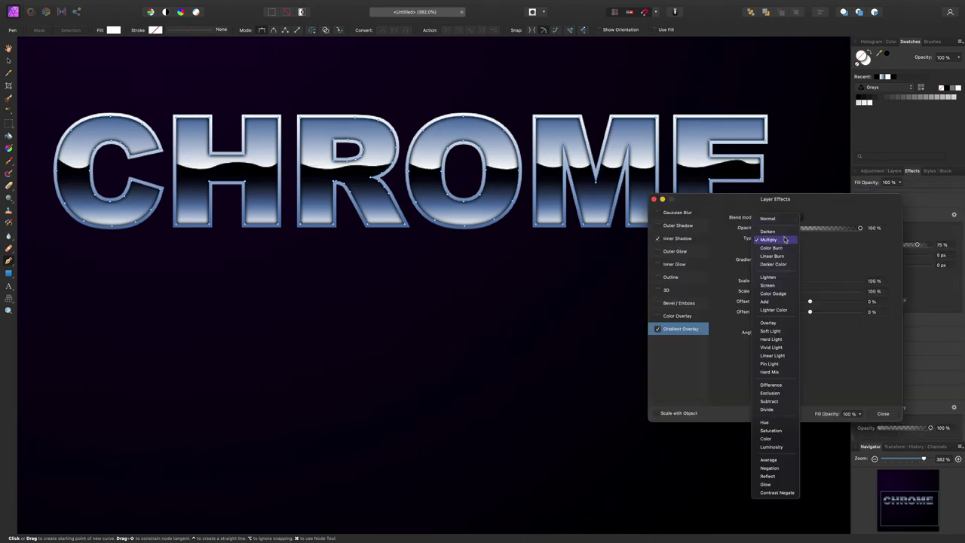
click(784, 239)
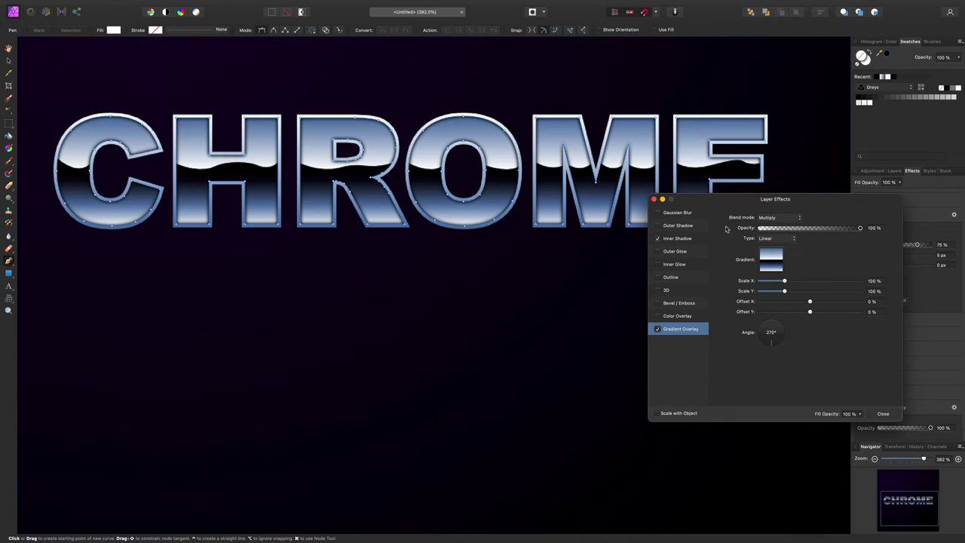
click(654, 199)
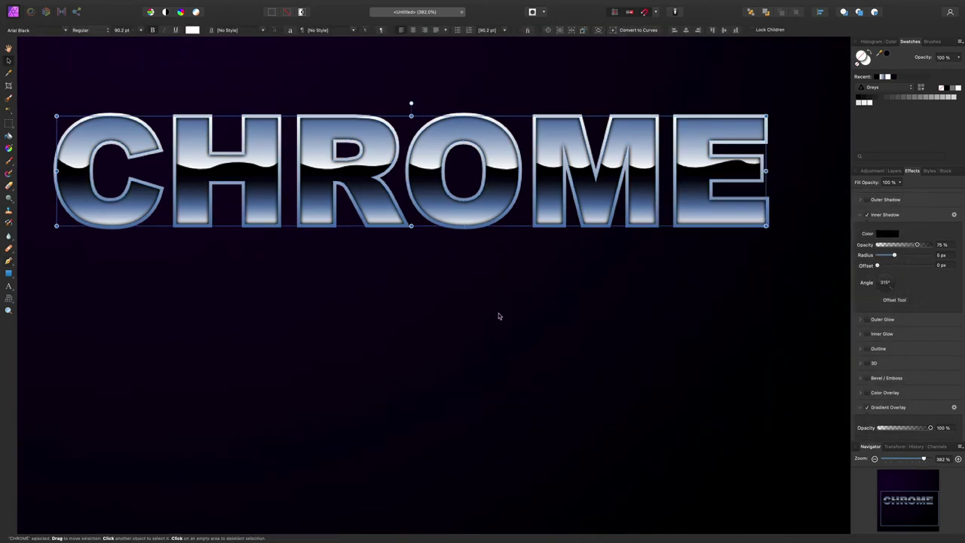
Step: Reselect the nested curve and adjust part of its wavy shape up close
click(498, 316)
scroll(498, 316, down, 5)
click(896, 214)
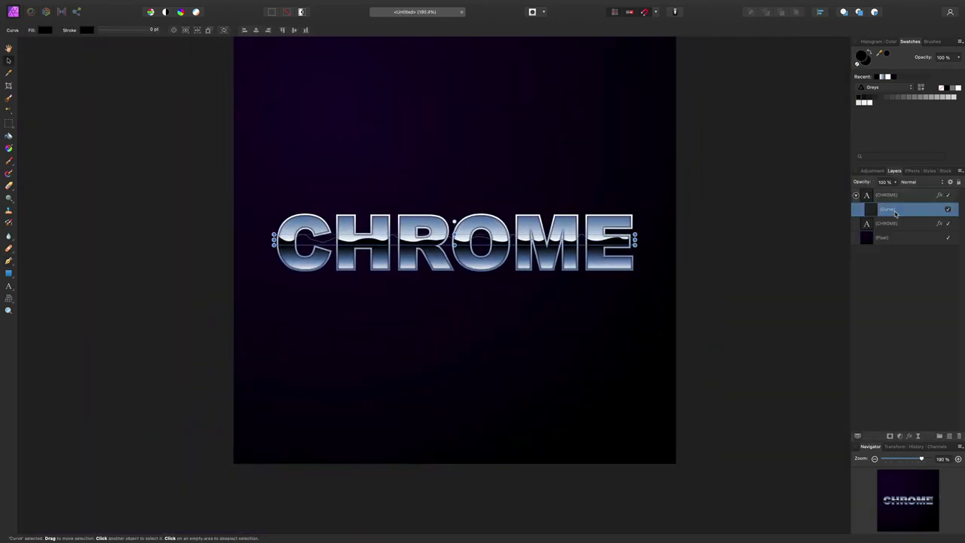
key(p)
scroll(629, 245, up, 12)
drag(590, 184, 523, 178)
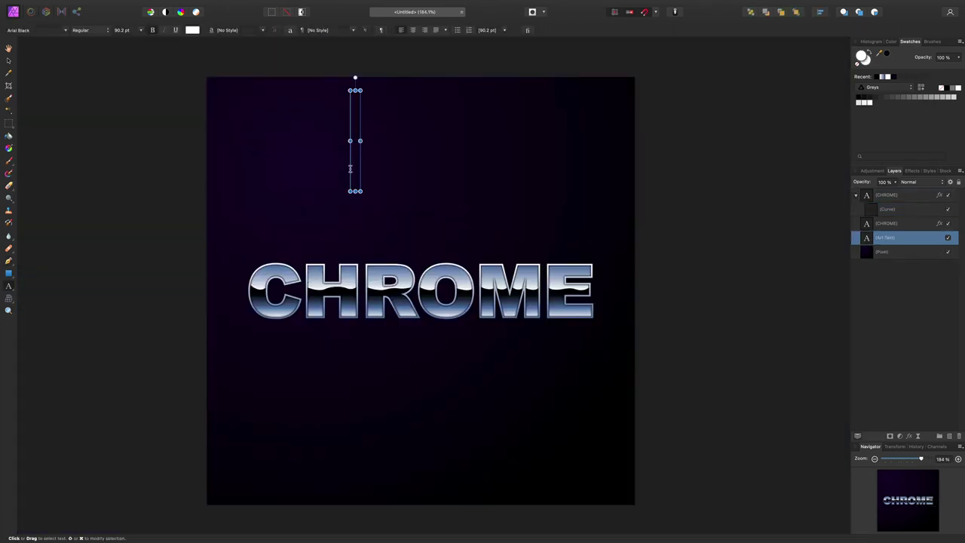
Step: Add the artistic text "Simple" above CHROME and set it in the Olivia Dhorgent font
text(Simple)
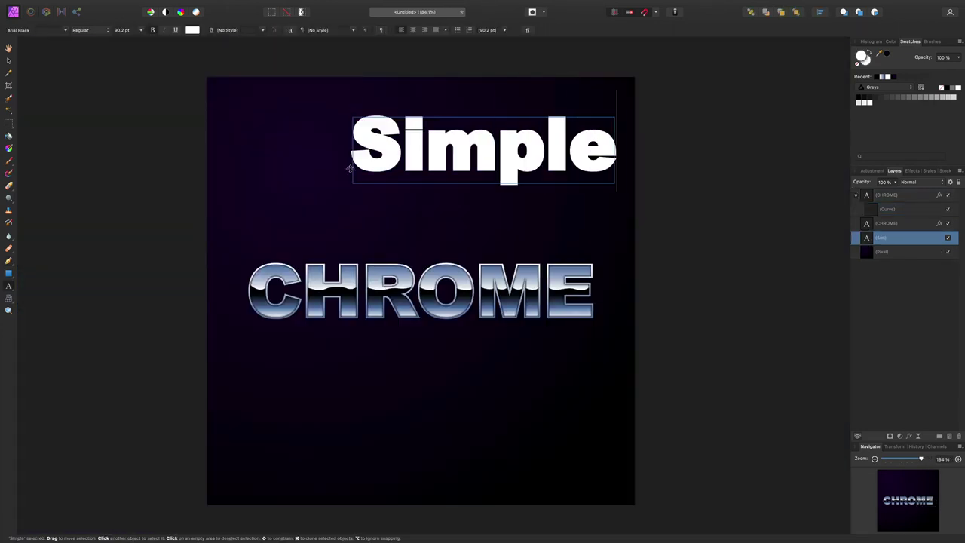
key(Escape)
double_click(409, 171)
click(65, 30)
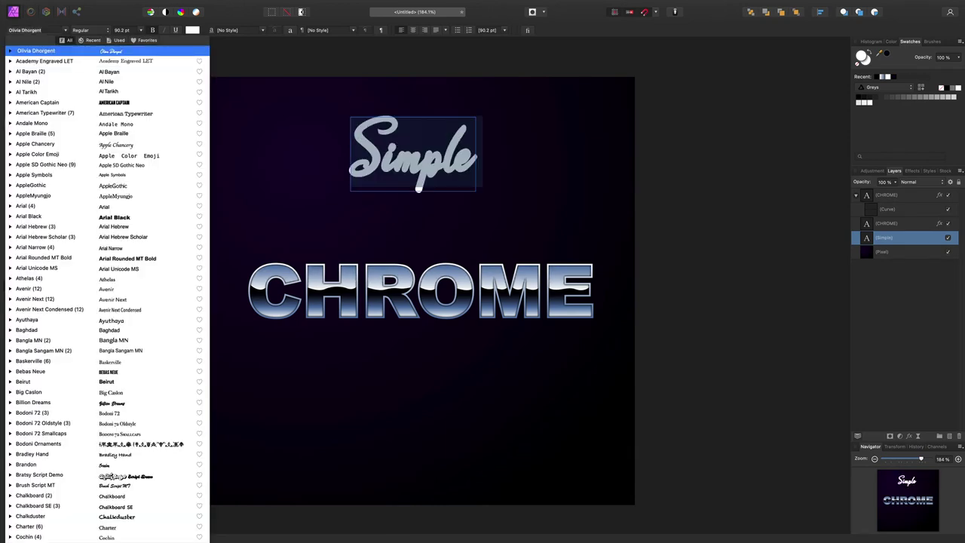
click(47, 52)
Step: Remove the stroke setting by choosing no line style for the Simple text
click(9, 273)
click(134, 32)
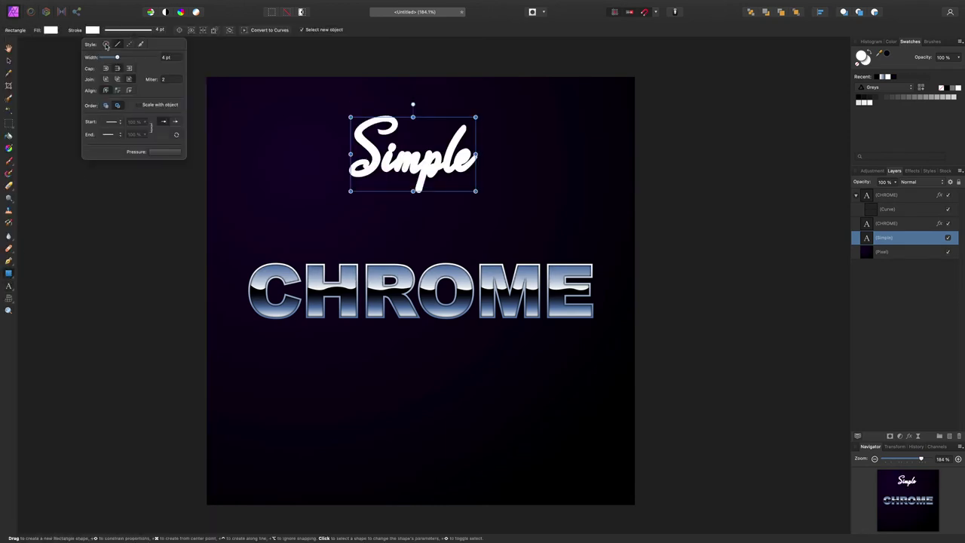
click(107, 45)
Step: Place the Simple text above the start of CHROME, tilted upward and enlarged to about 112 pt, with its layer topmost
click(9, 61)
click(136, 219)
drag(413, 157, 308, 214)
drag(309, 161, 296, 161)
drag(308, 211, 299, 231)
drag(351, 179, 377, 155)
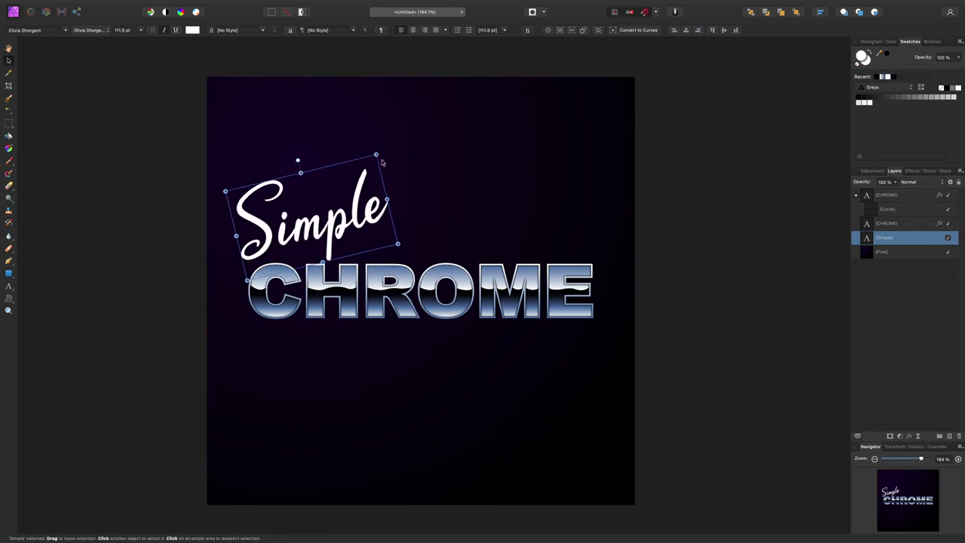
drag(312, 220, 307, 229)
drag(884, 238, 877, 193)
Step: Give the Simple text a purple, magenta and coral gradient overlay, and fine-tune the offset of its white inner shadow
click(912, 170)
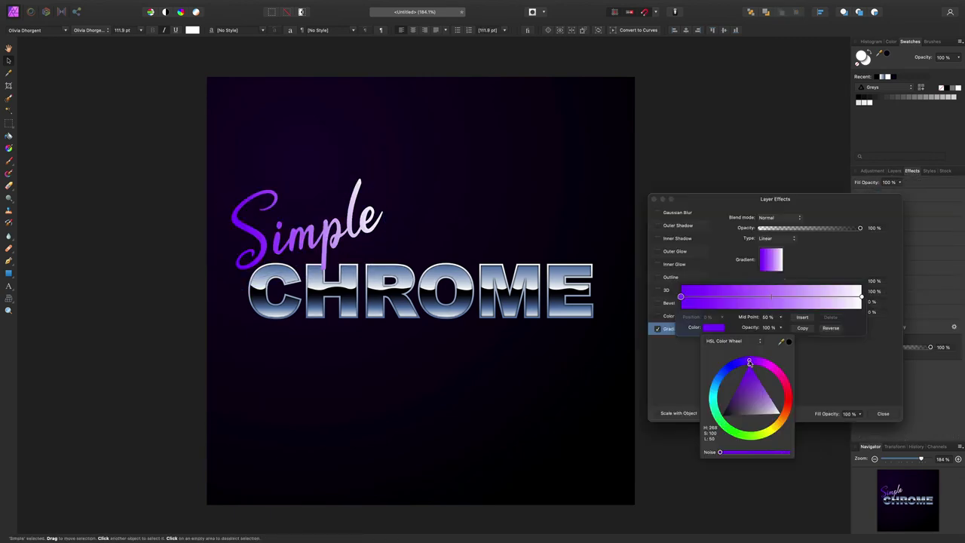
drag(749, 364, 777, 368)
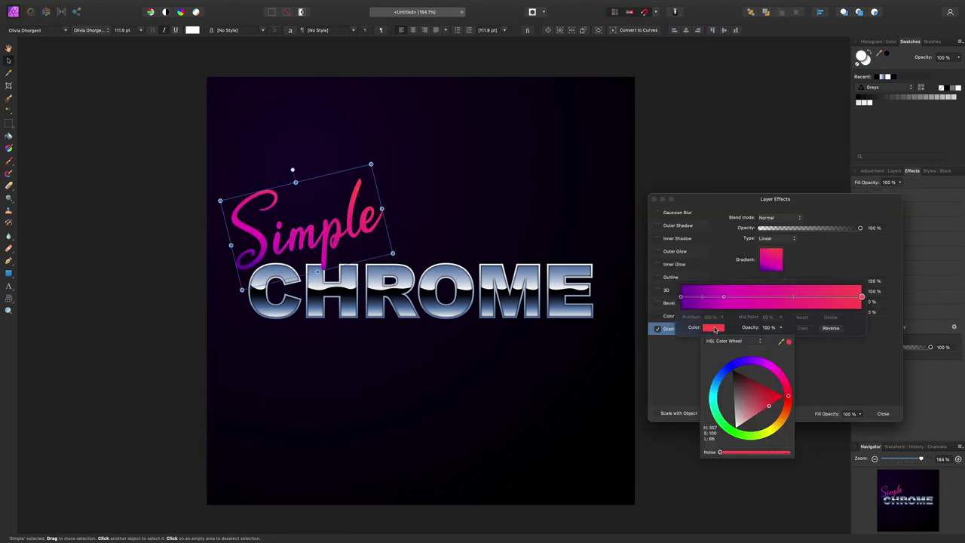
drag(758, 404, 762, 398)
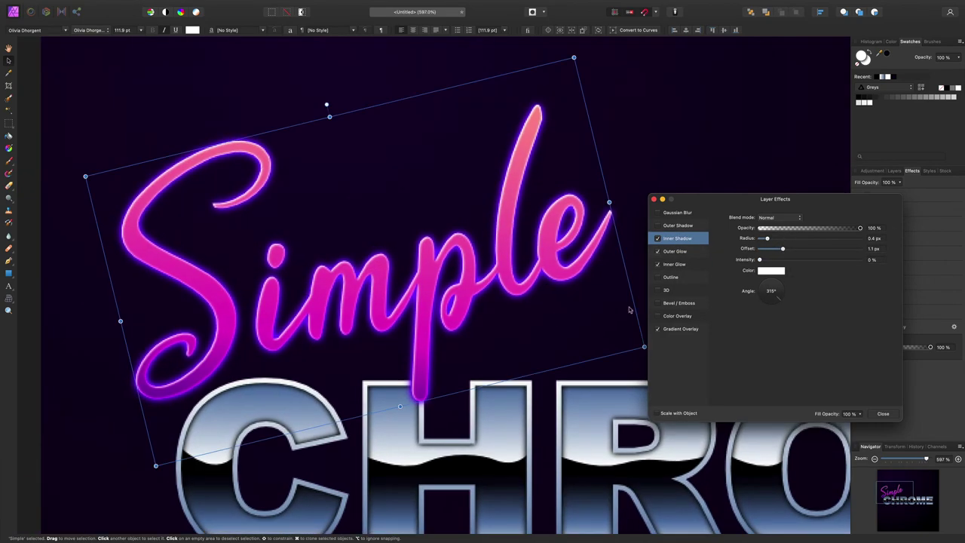
drag(783, 250, 786, 250)
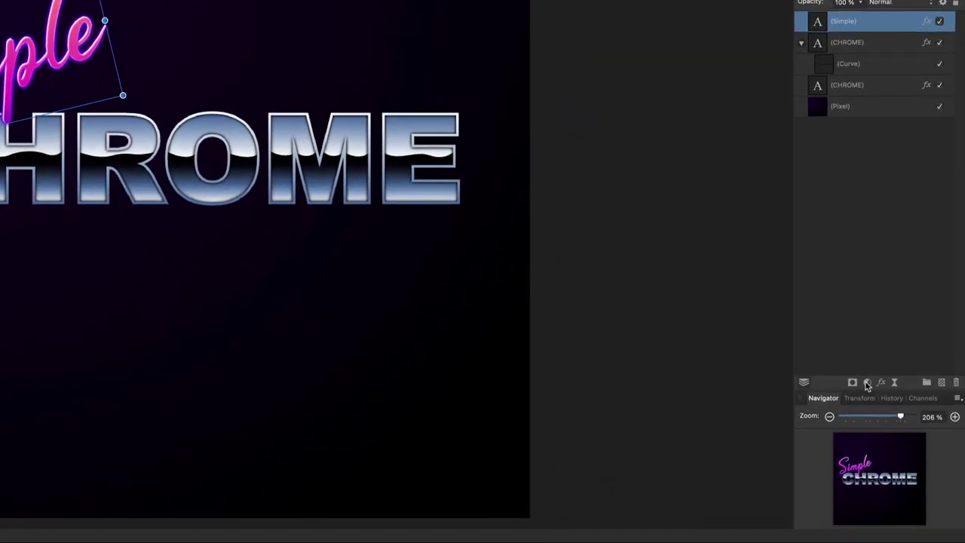
Step: Add a Brightness and Contrast adjustment layer above the text and increase brightness and contrast
click(867, 383)
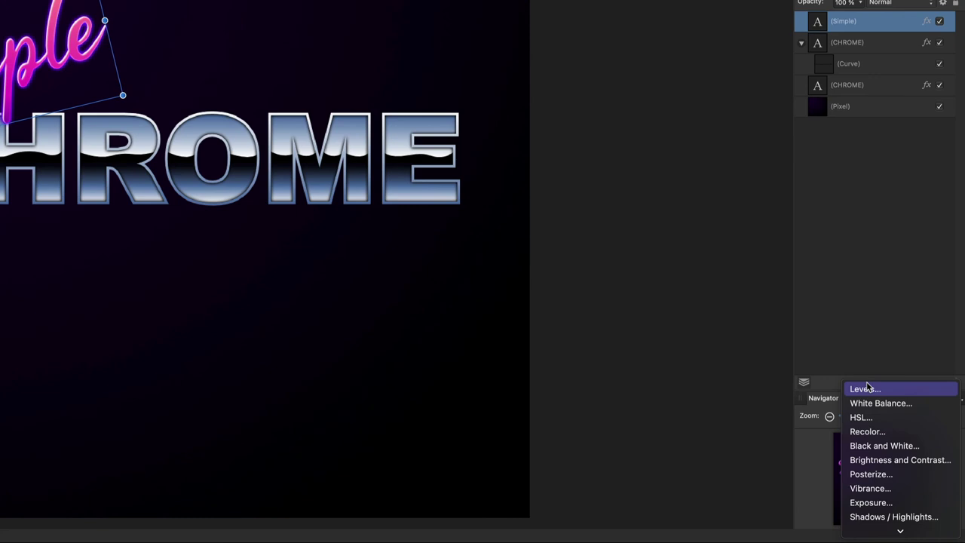
click(879, 460)
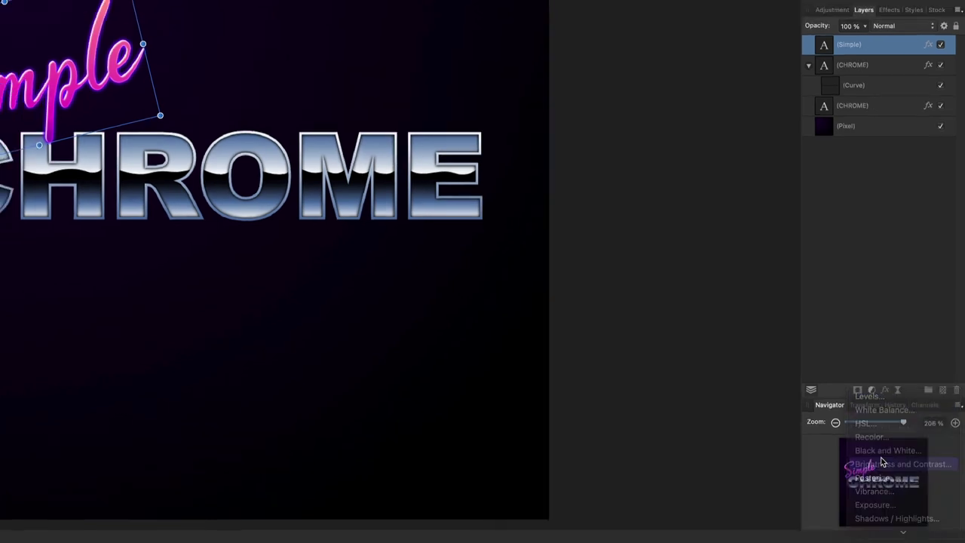
drag(633, 471, 656, 470)
drag(745, 474, 752, 476)
click(759, 493)
click(816, 503)
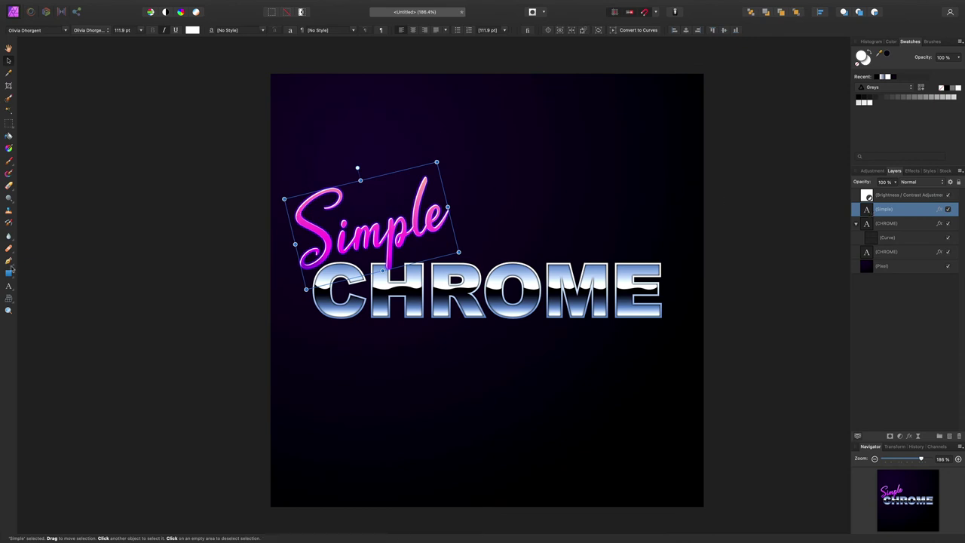
Step: Cover the canvas with a blue-violet rectangle and blend it using Screen at 12% opacity
click(9, 273)
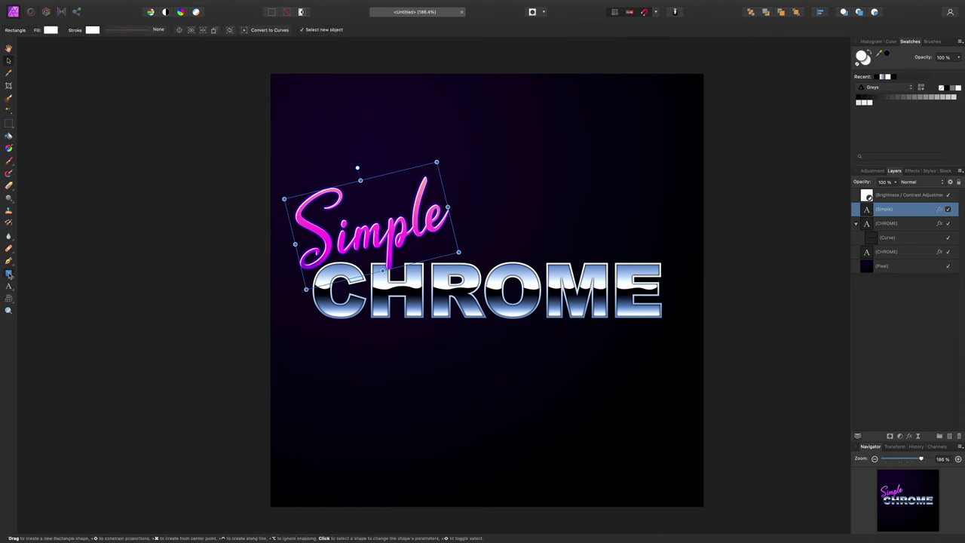
drag(256, 61, 728, 518)
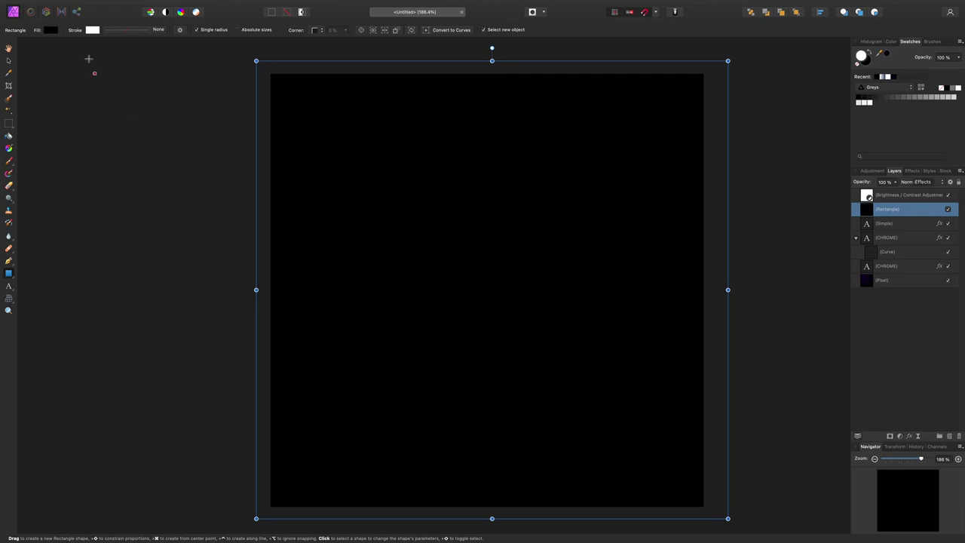
click(51, 30)
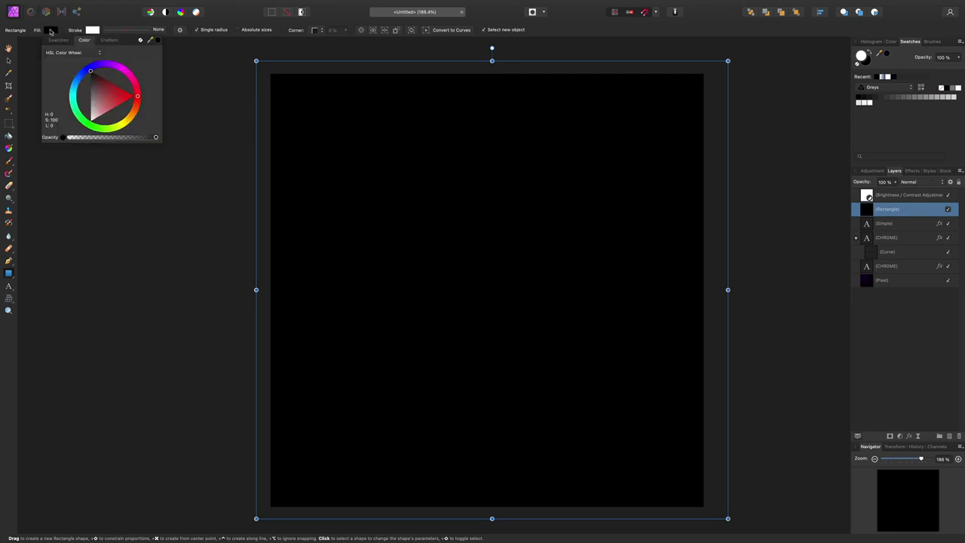
click(99, 66)
click(919, 182)
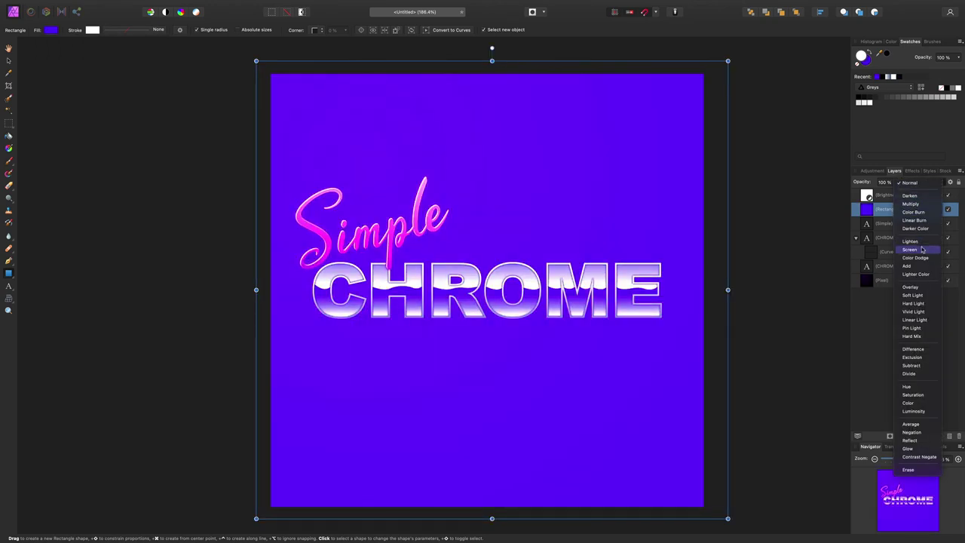
click(912, 249)
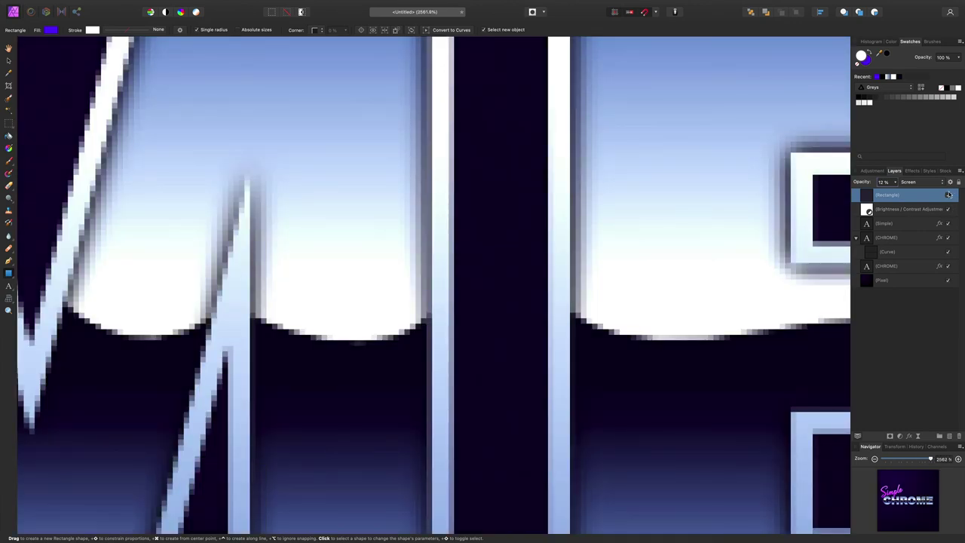
Step: Show the hidden layers one by one: both CHROME texts, Simple, the Brightness / Contrast adjustment and the rectangle
scroll(483, 303, down, 10)
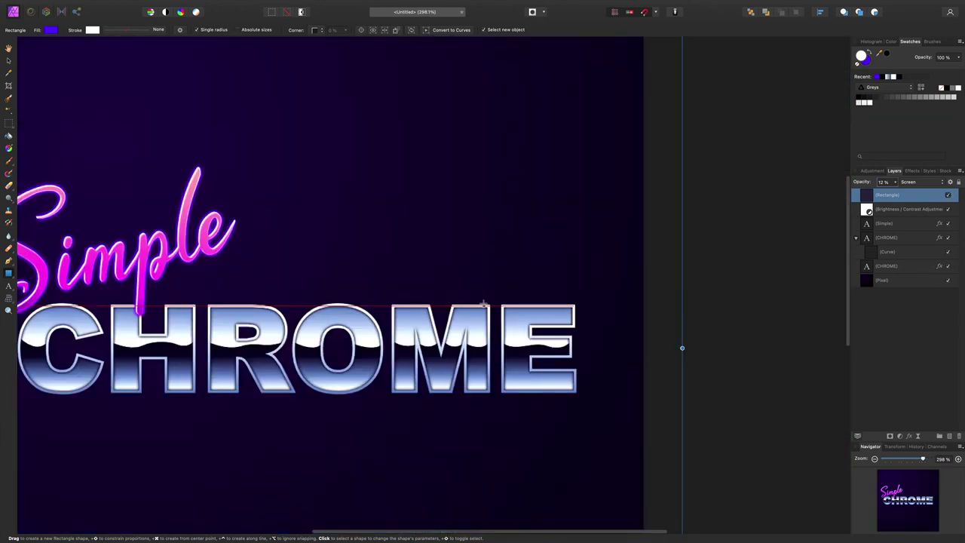
scroll(483, 303, left, 2)
scroll(484, 303, down, 2)
scroll(484, 303, left, 1)
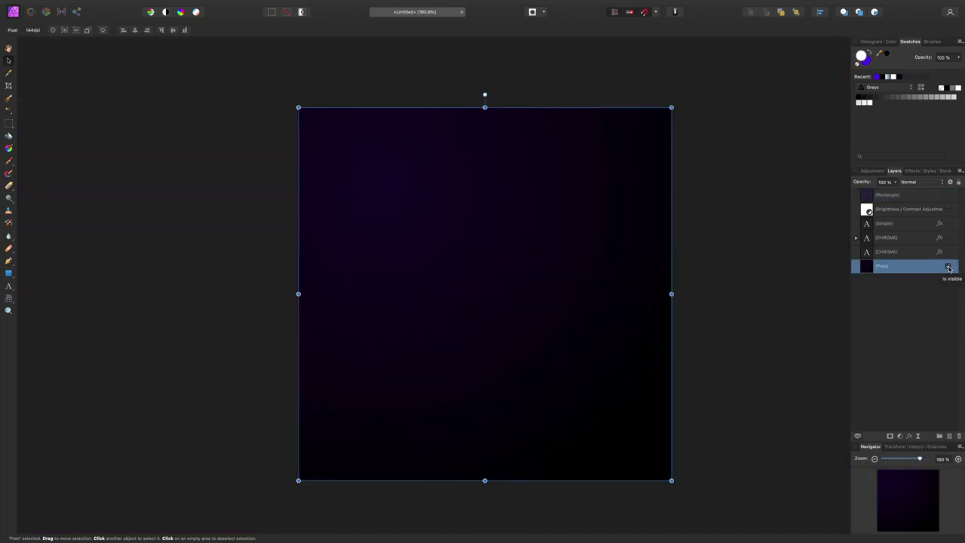
alt+click(948, 238)
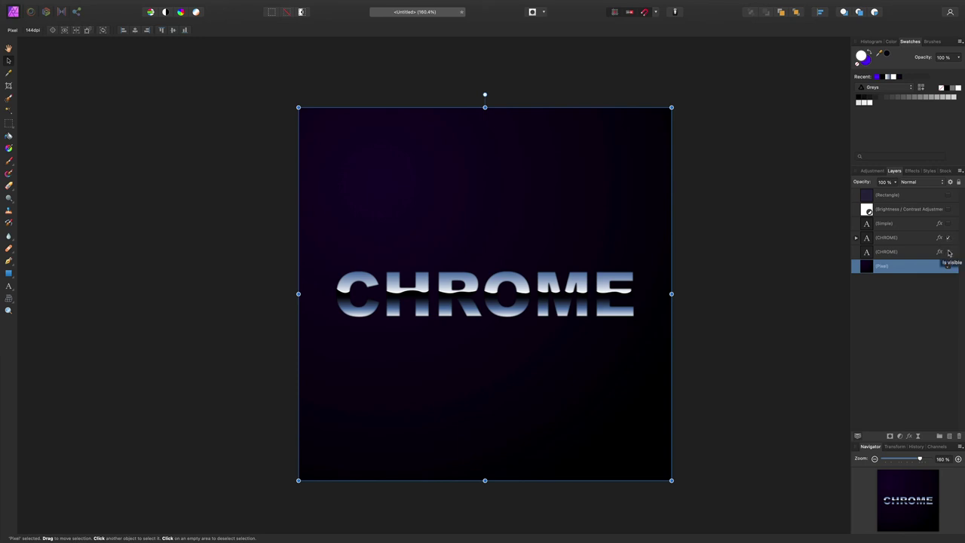
alt+click(948, 252)
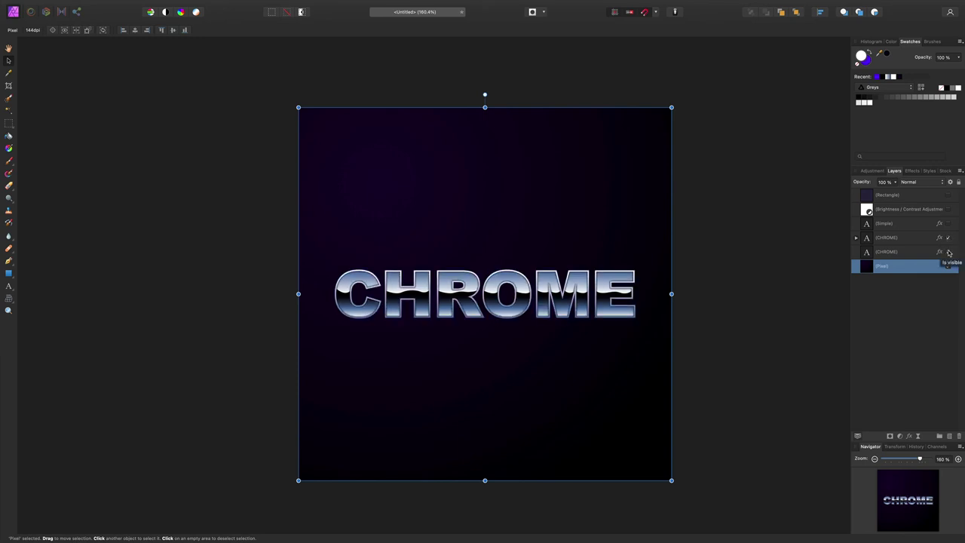
alt+click(948, 224)
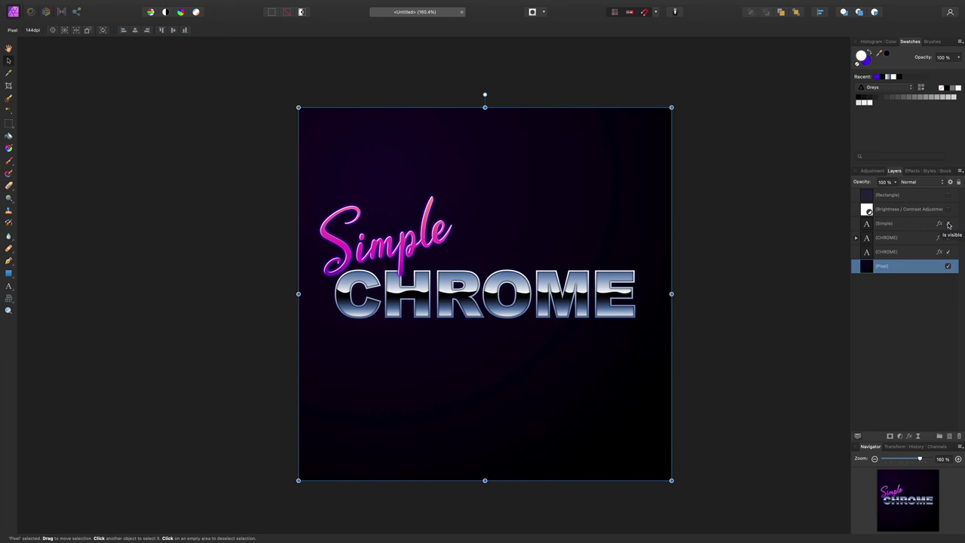
click(948, 209)
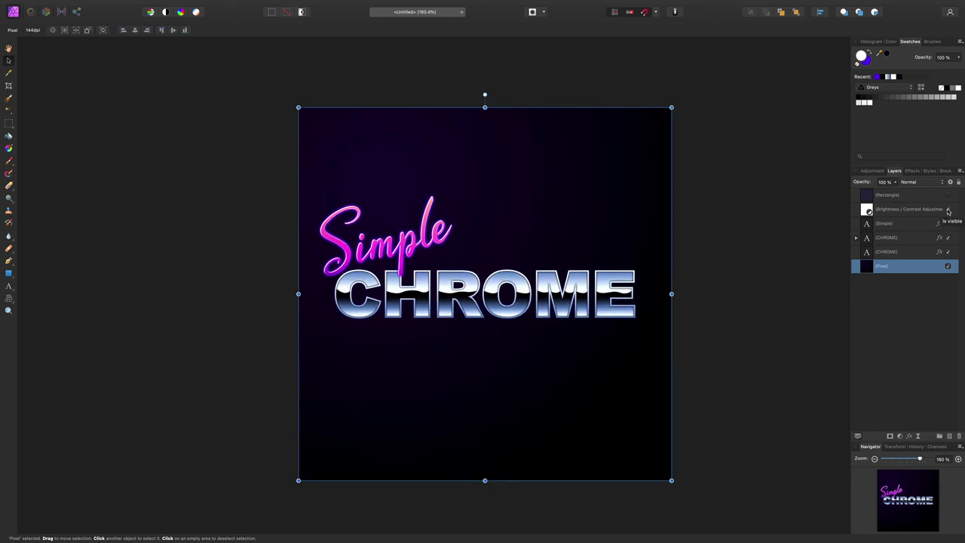
click(949, 196)
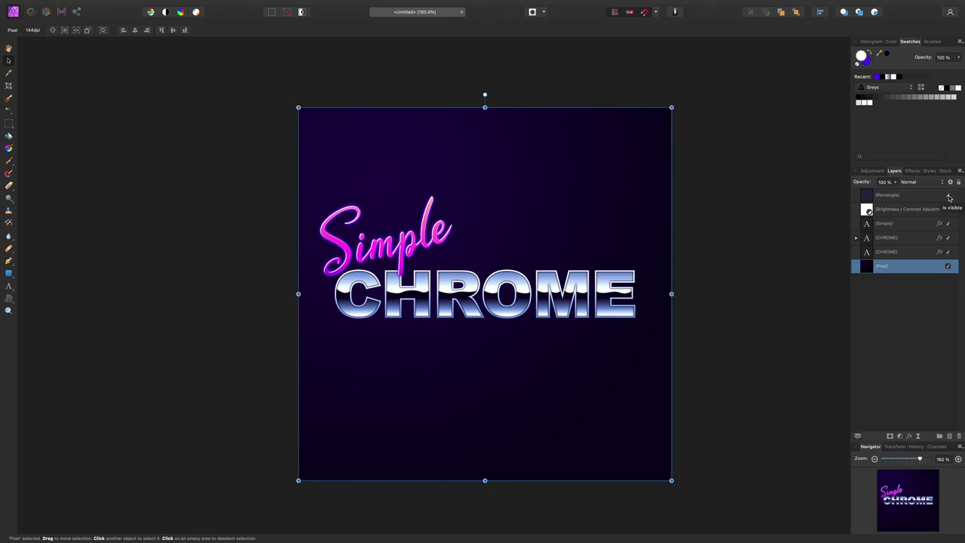